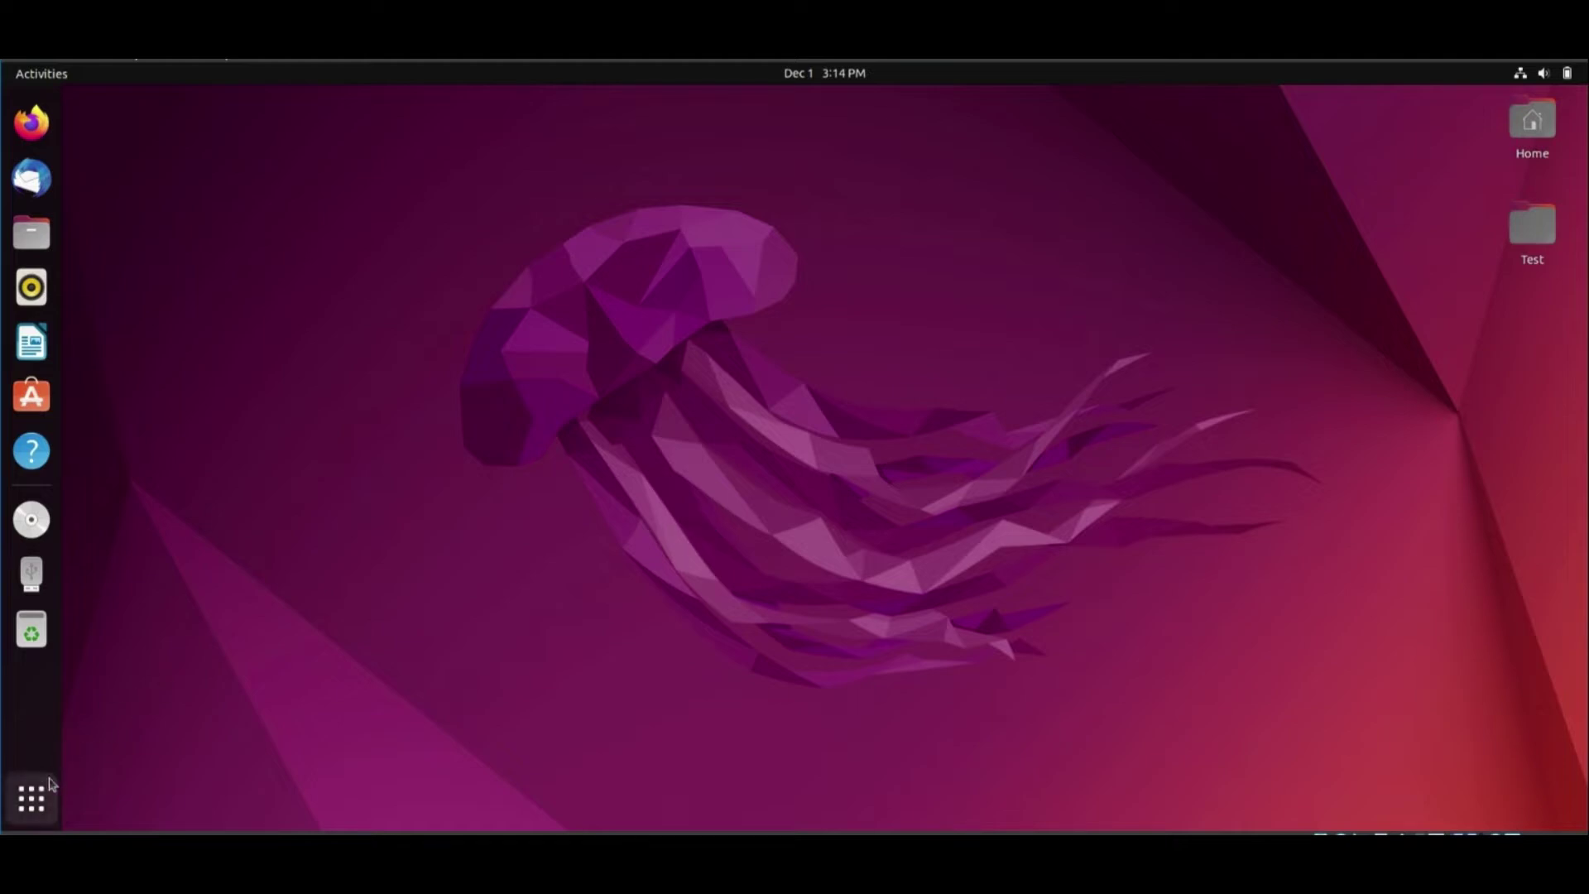
# Launch the Backups app by searching 'back' in the Activities applications view
pyautogui.click(31, 799)
pyautogui.write('back')
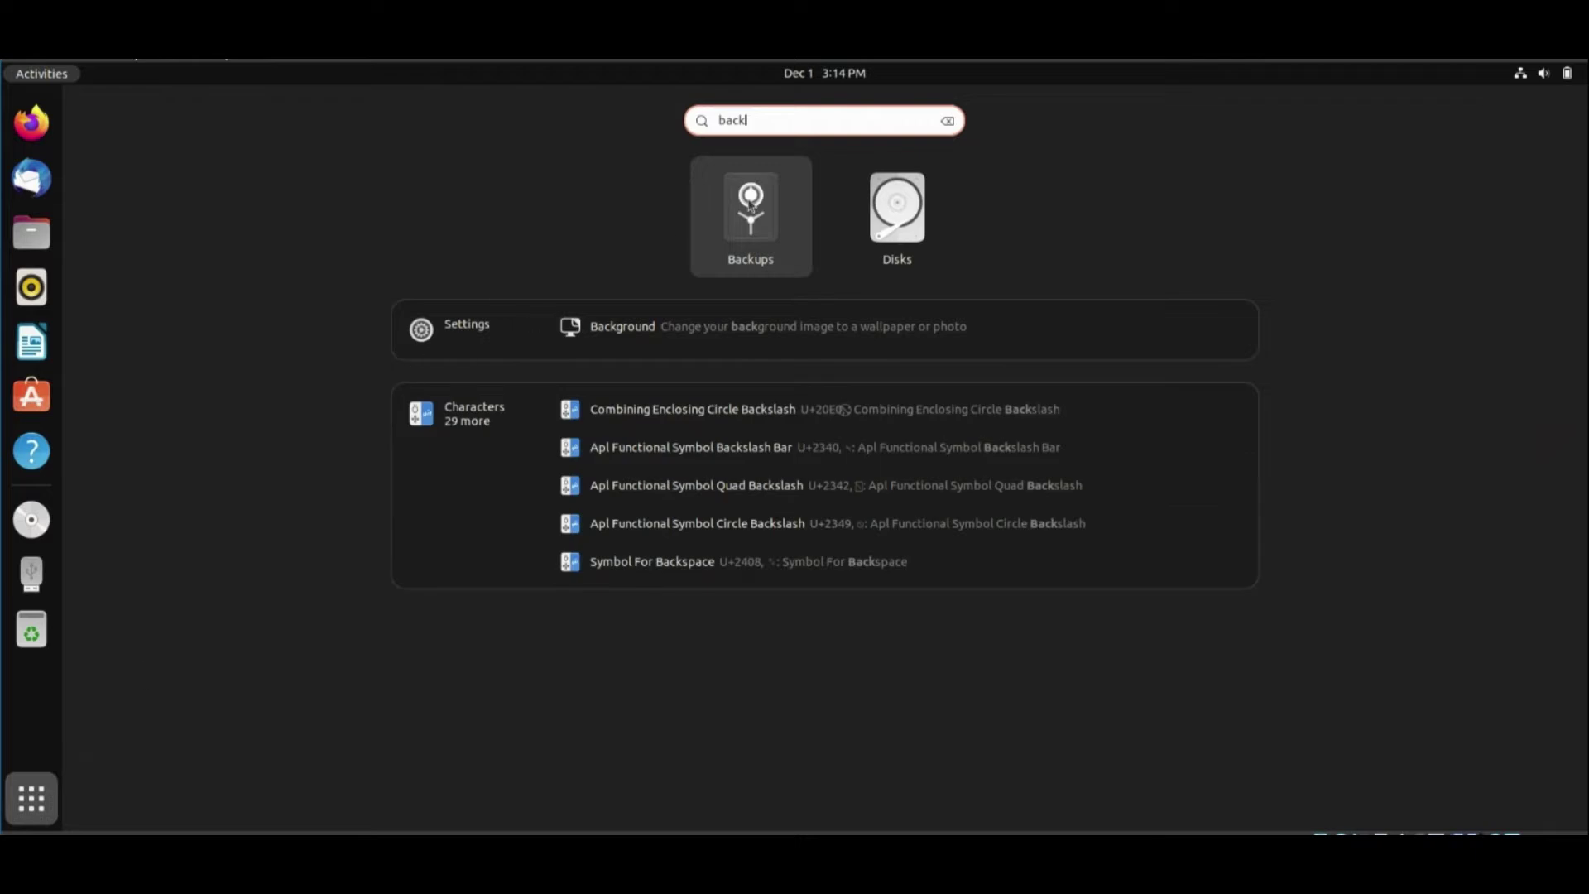
pyautogui.click(750, 215)
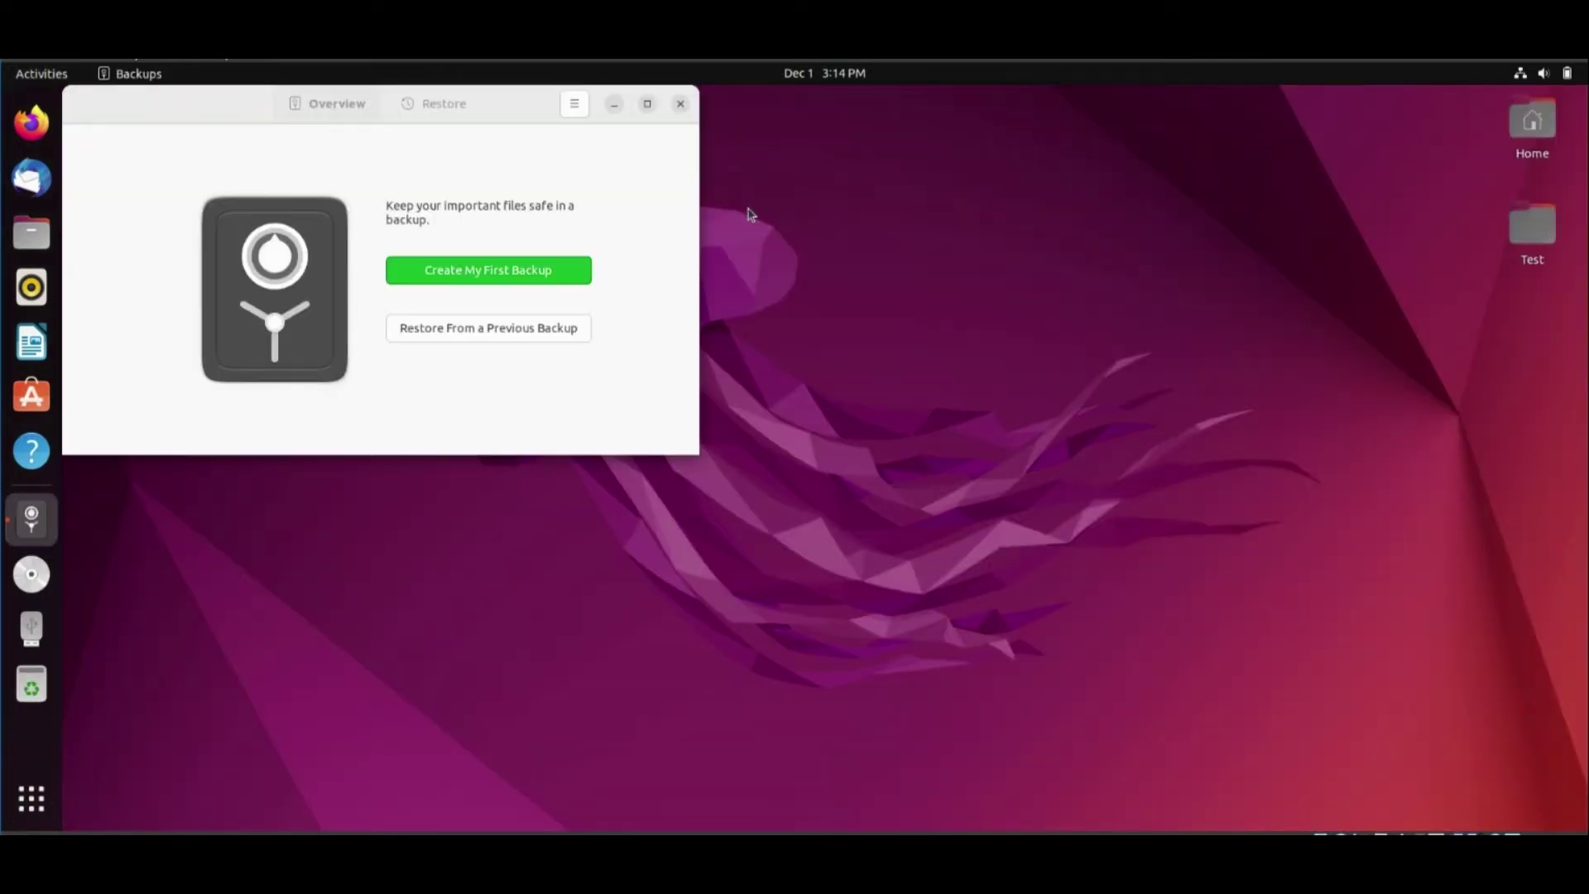
# Start the first backup setup with only the Home folder listed to back up
pyautogui.click(580, 280)
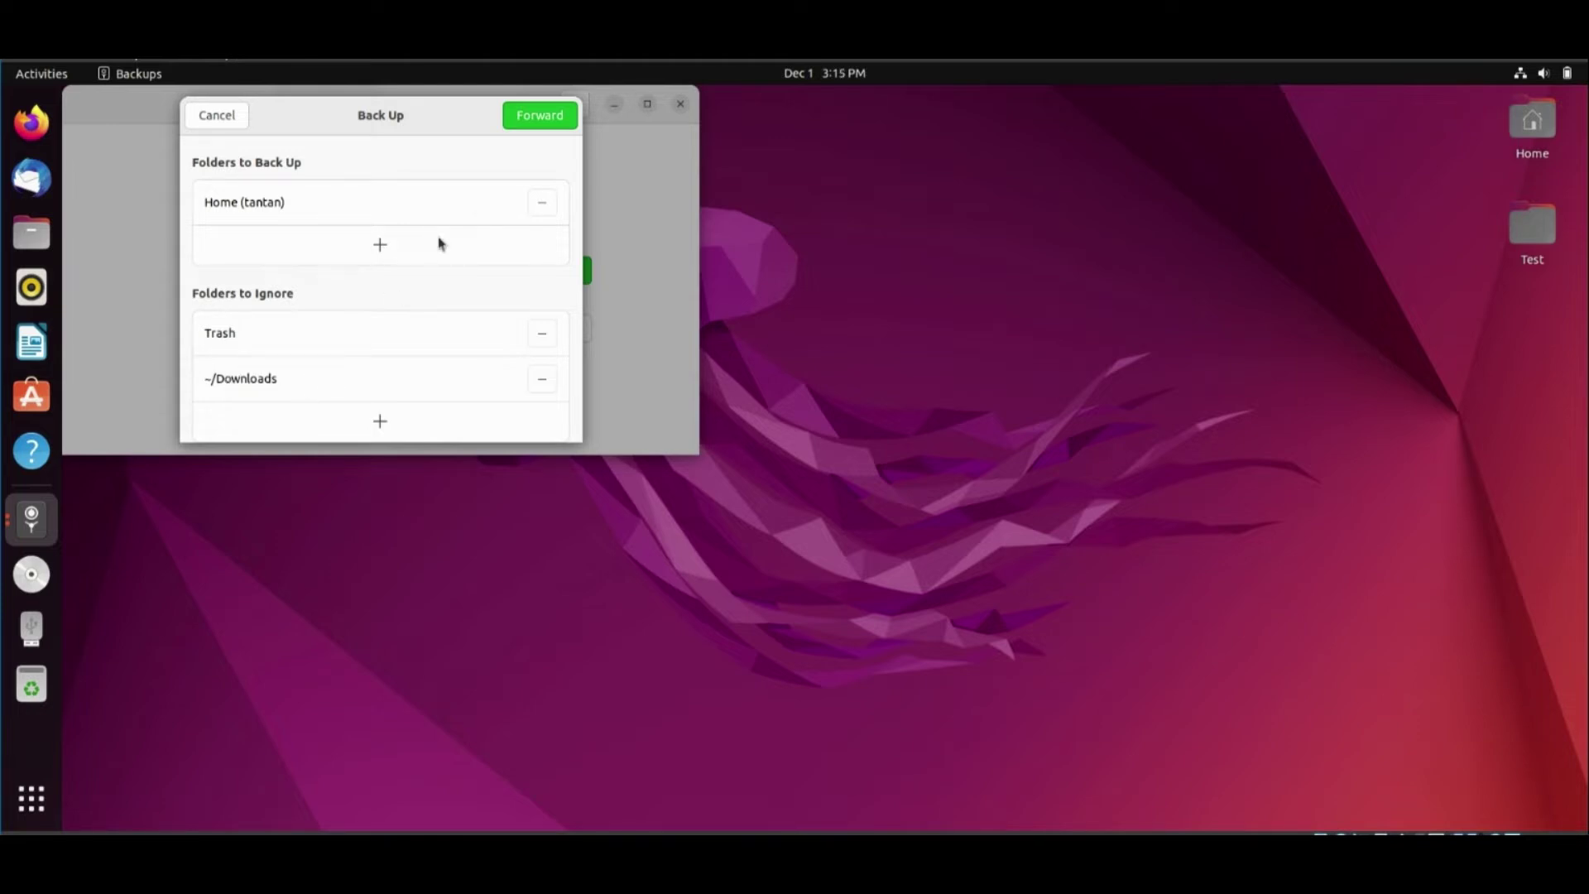
pyautogui.click(532, 211)
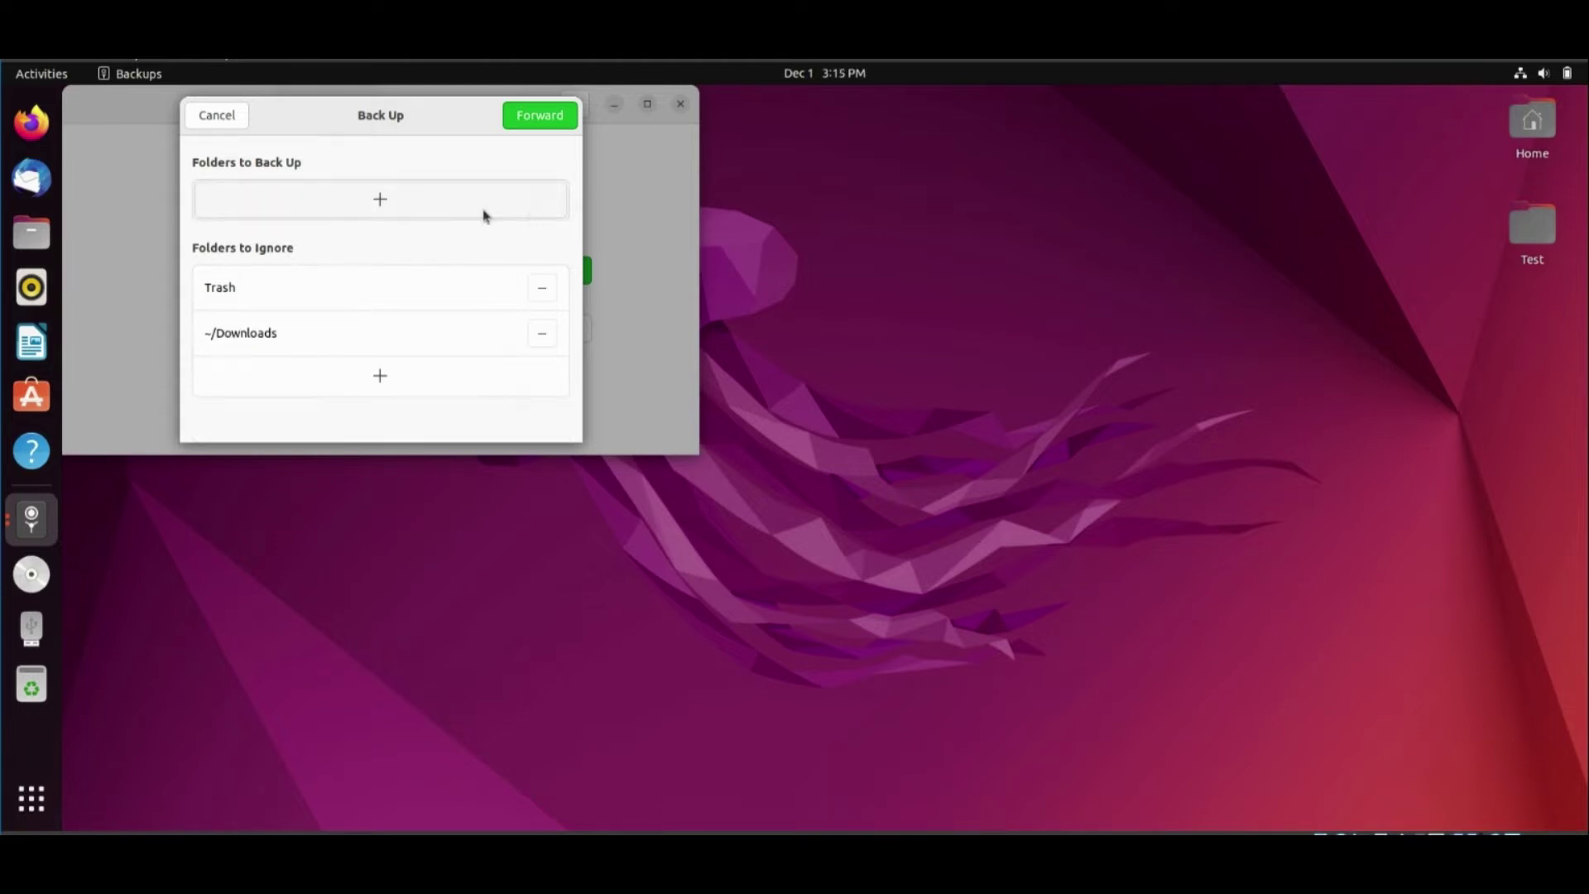
pyautogui.click(383, 207)
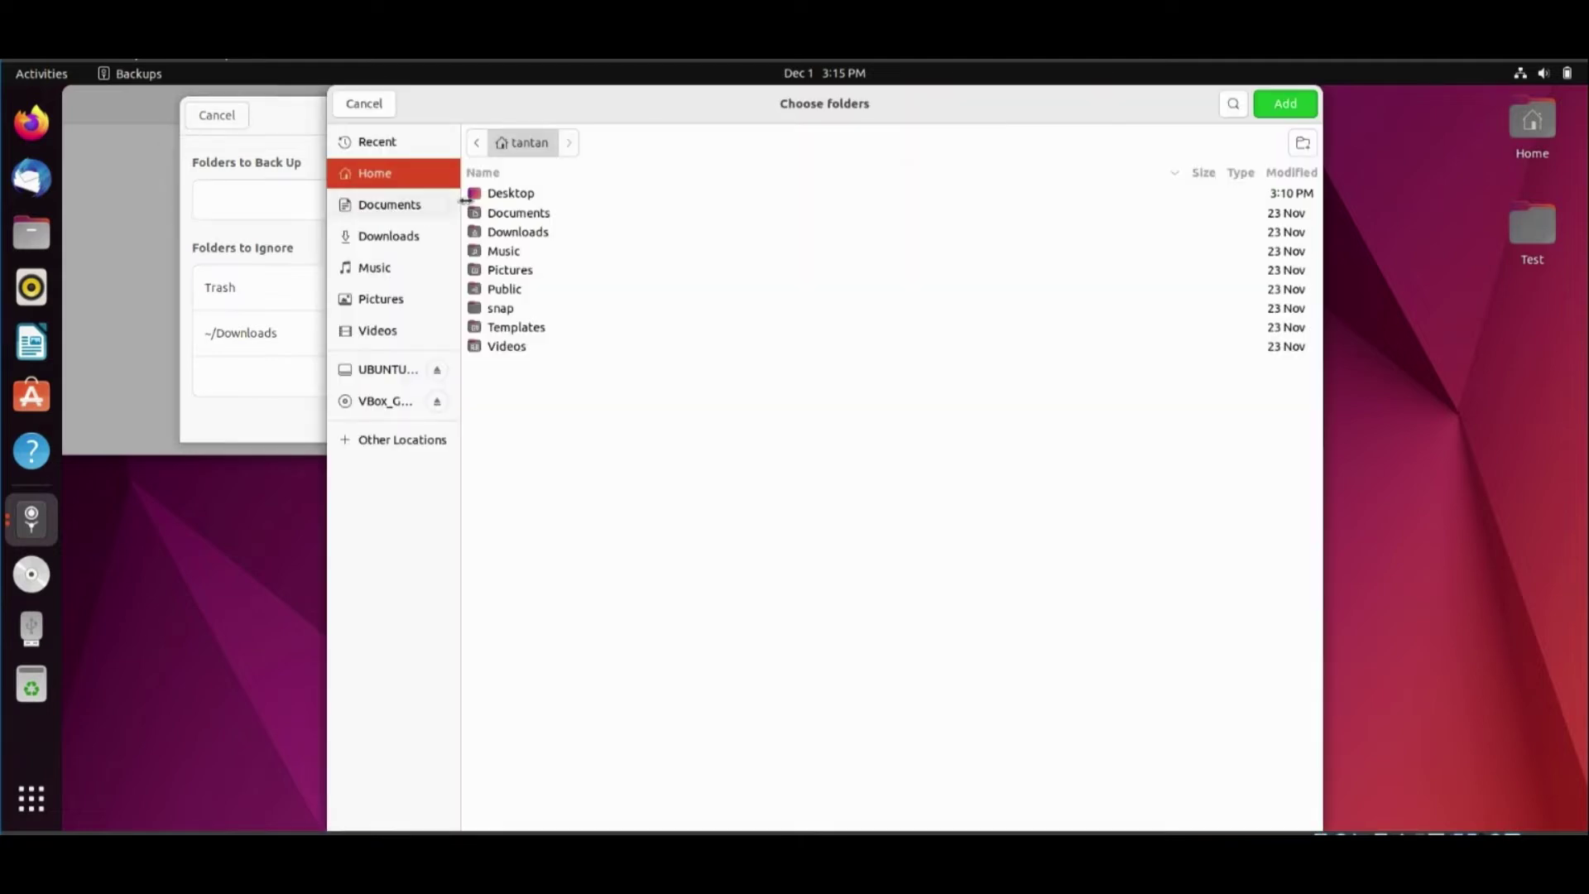
pyautogui.click(502, 199)
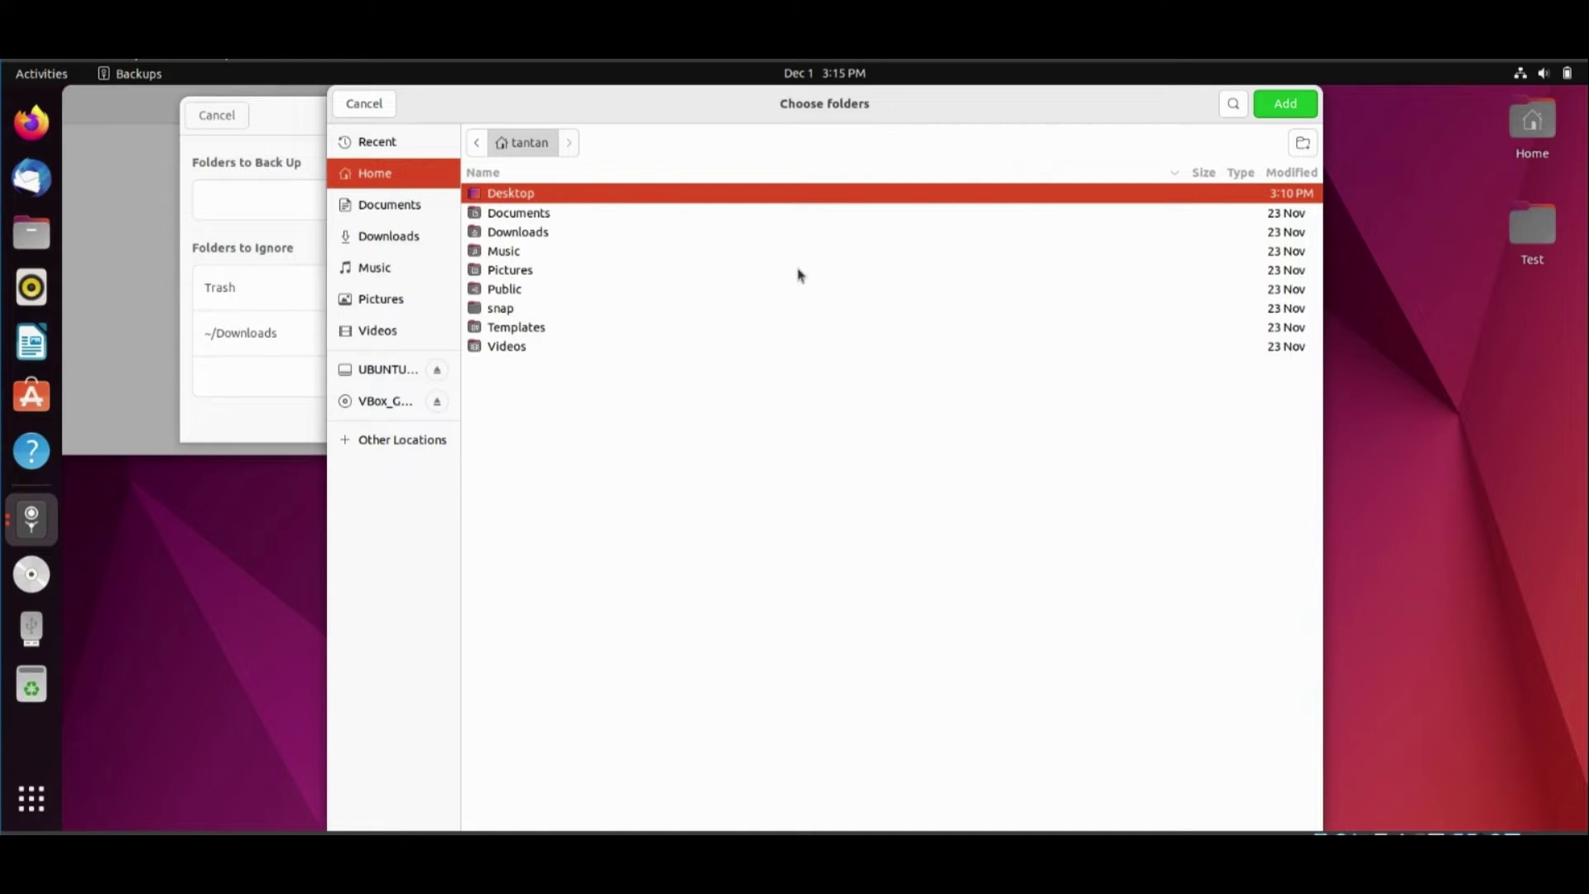
pyautogui.click(1291, 113)
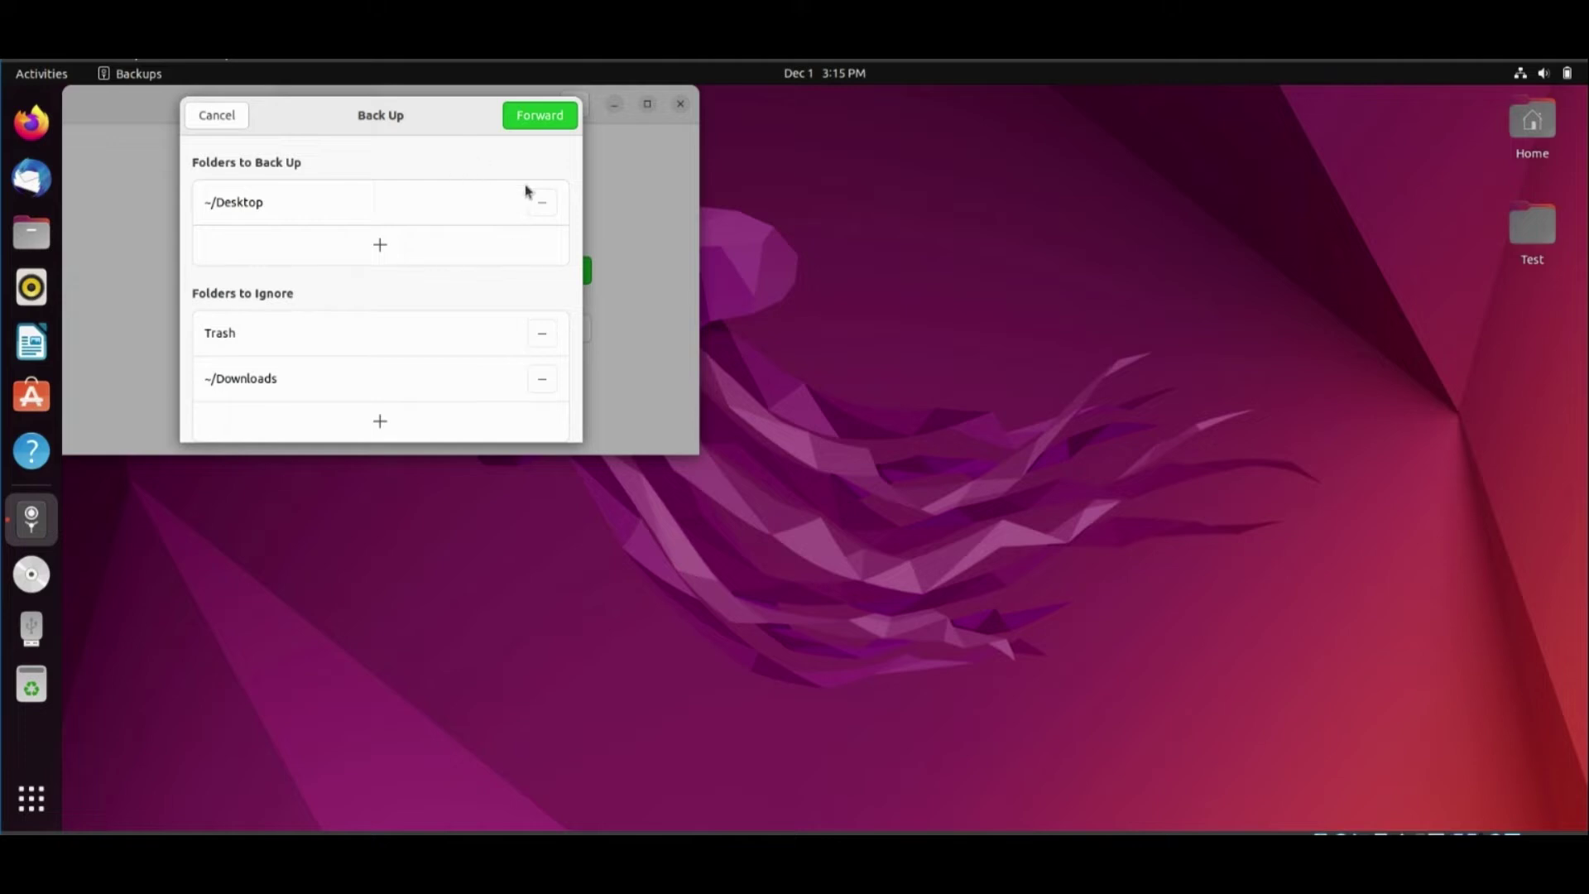
pyautogui.click(551, 207)
pyautogui.click(380, 200)
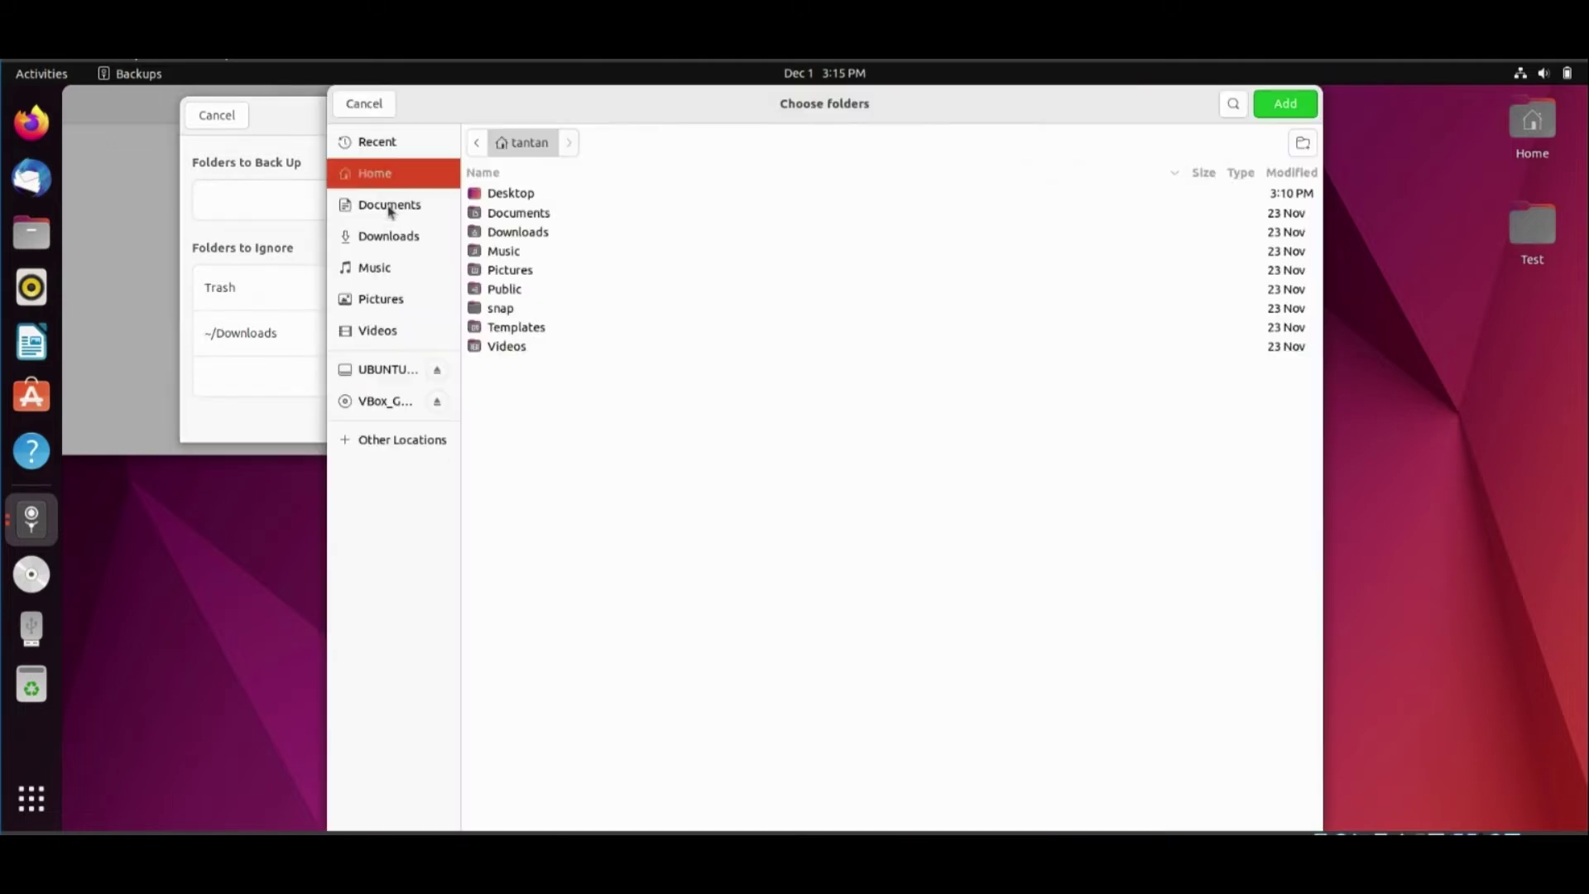
pyautogui.click(1298, 108)
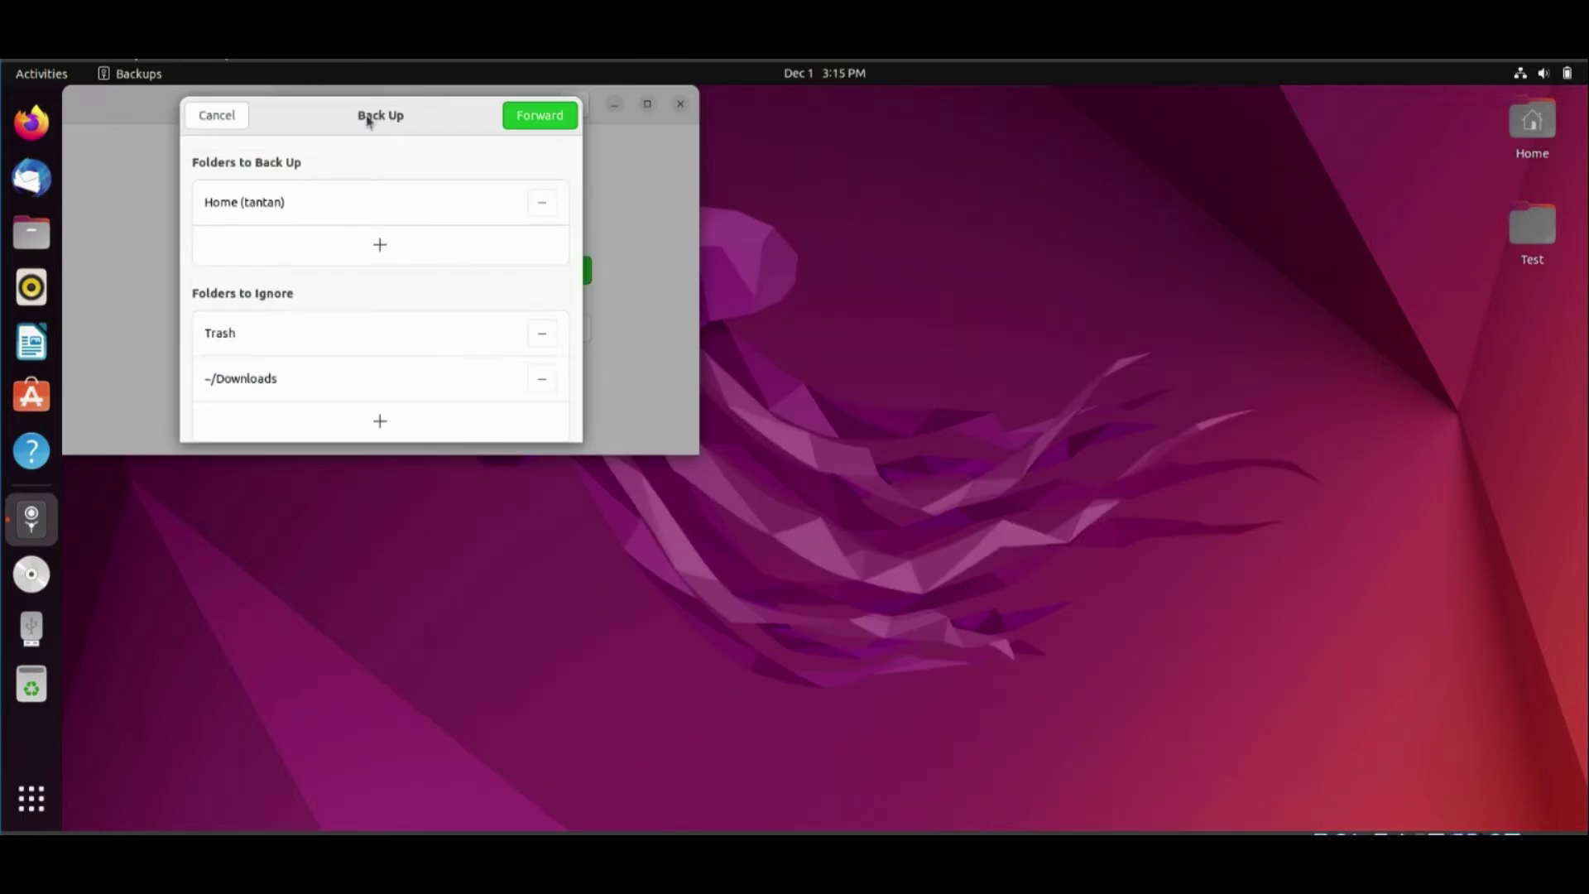
pyautogui.click(523, 120)
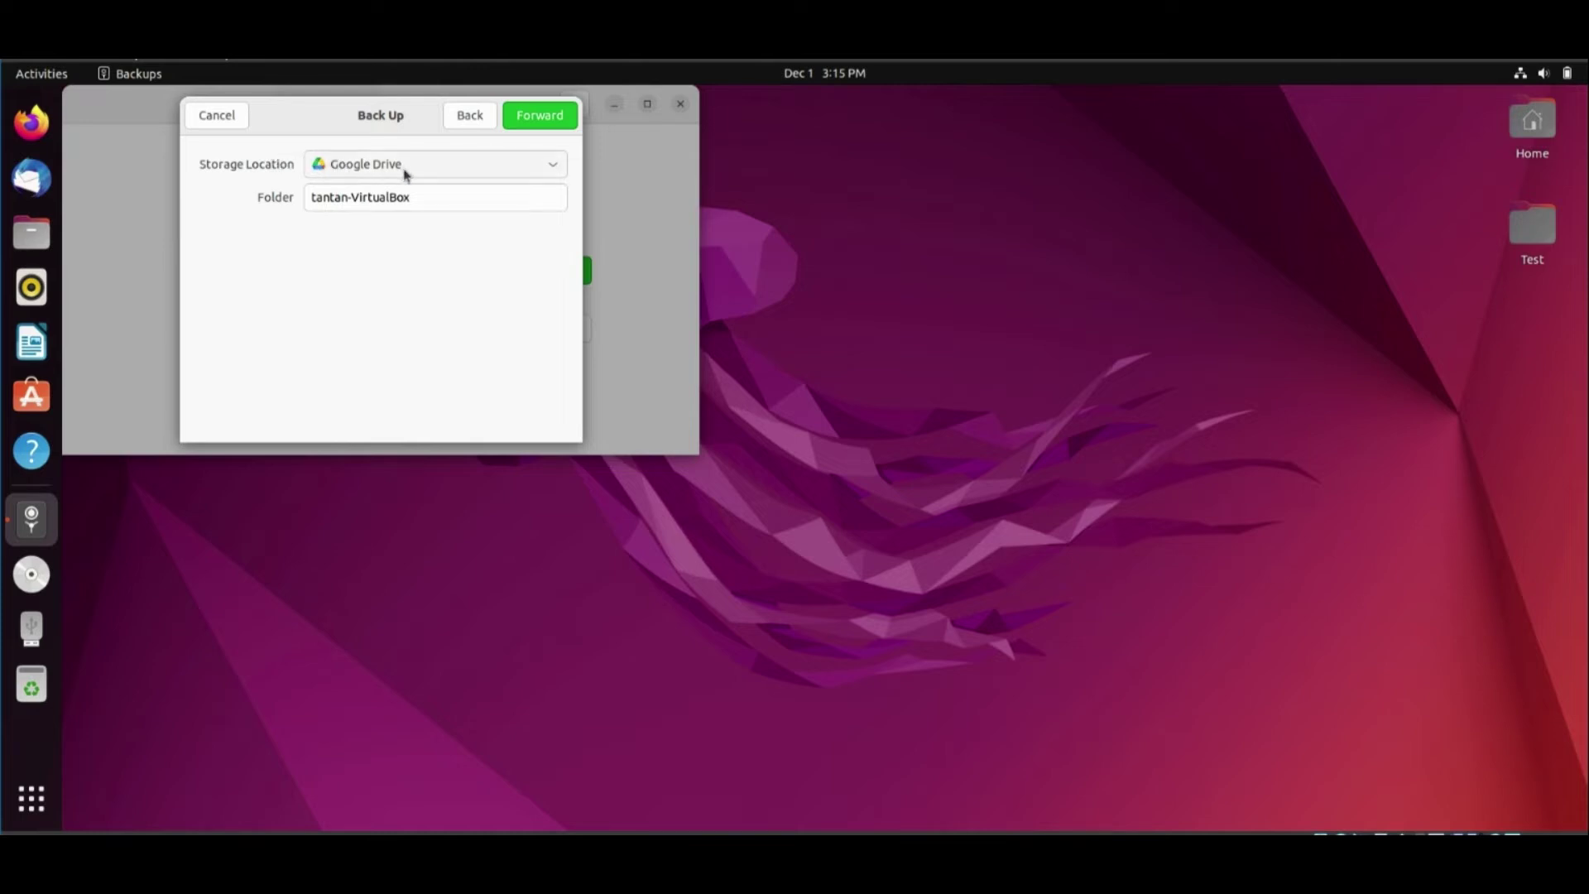
# Try a network server as storage, then choose the UBUNTU 22_0 drive instead
pyautogui.click(548, 174)
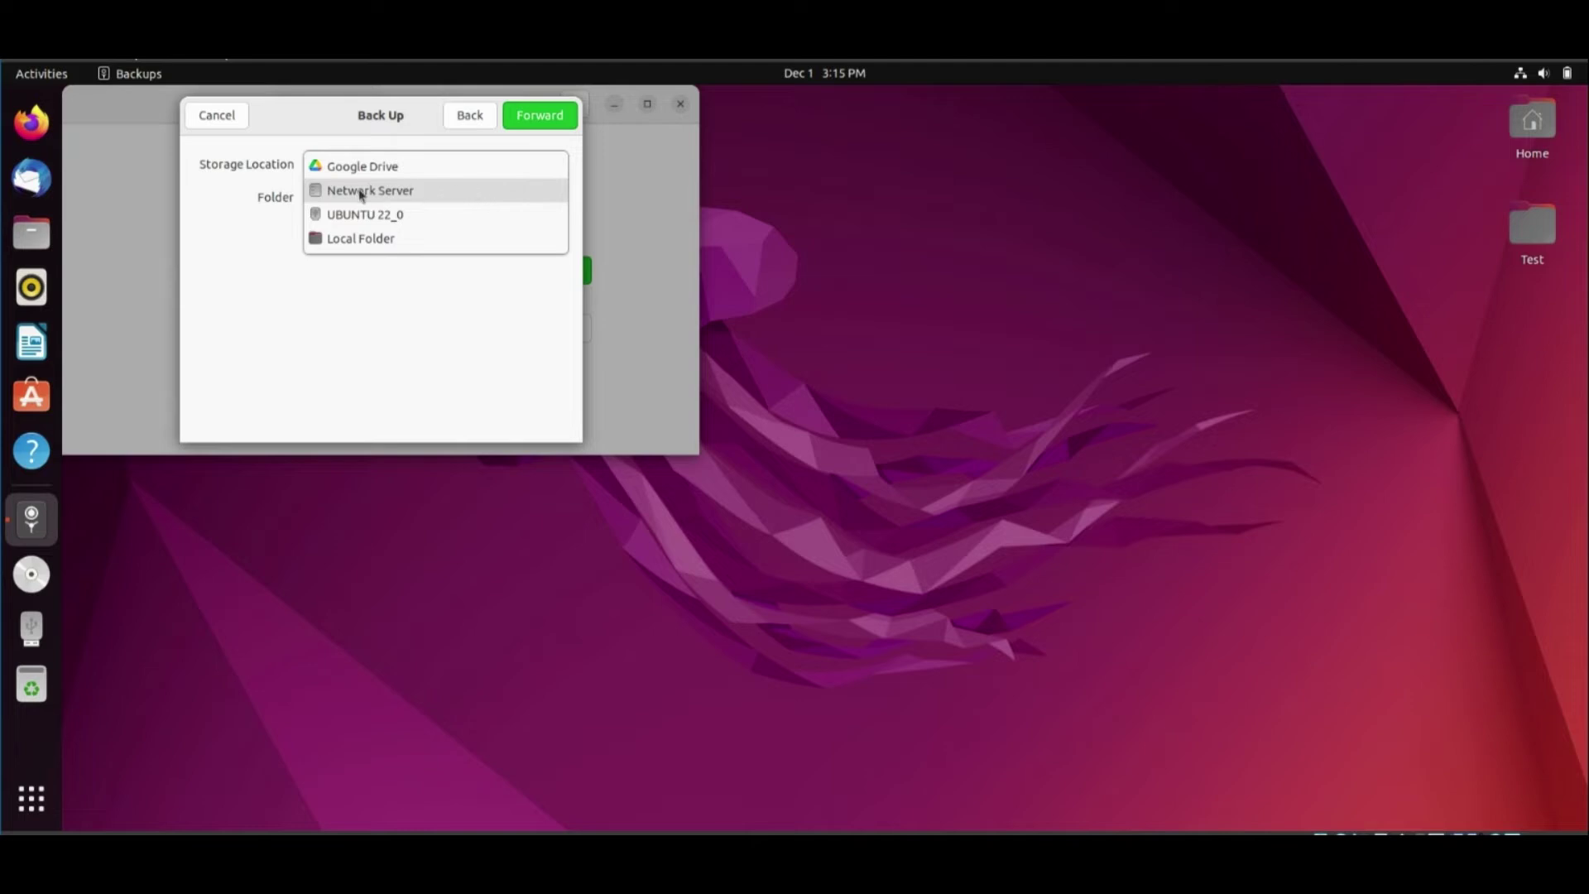
pyautogui.click(413, 193)
pyautogui.click(389, 198)
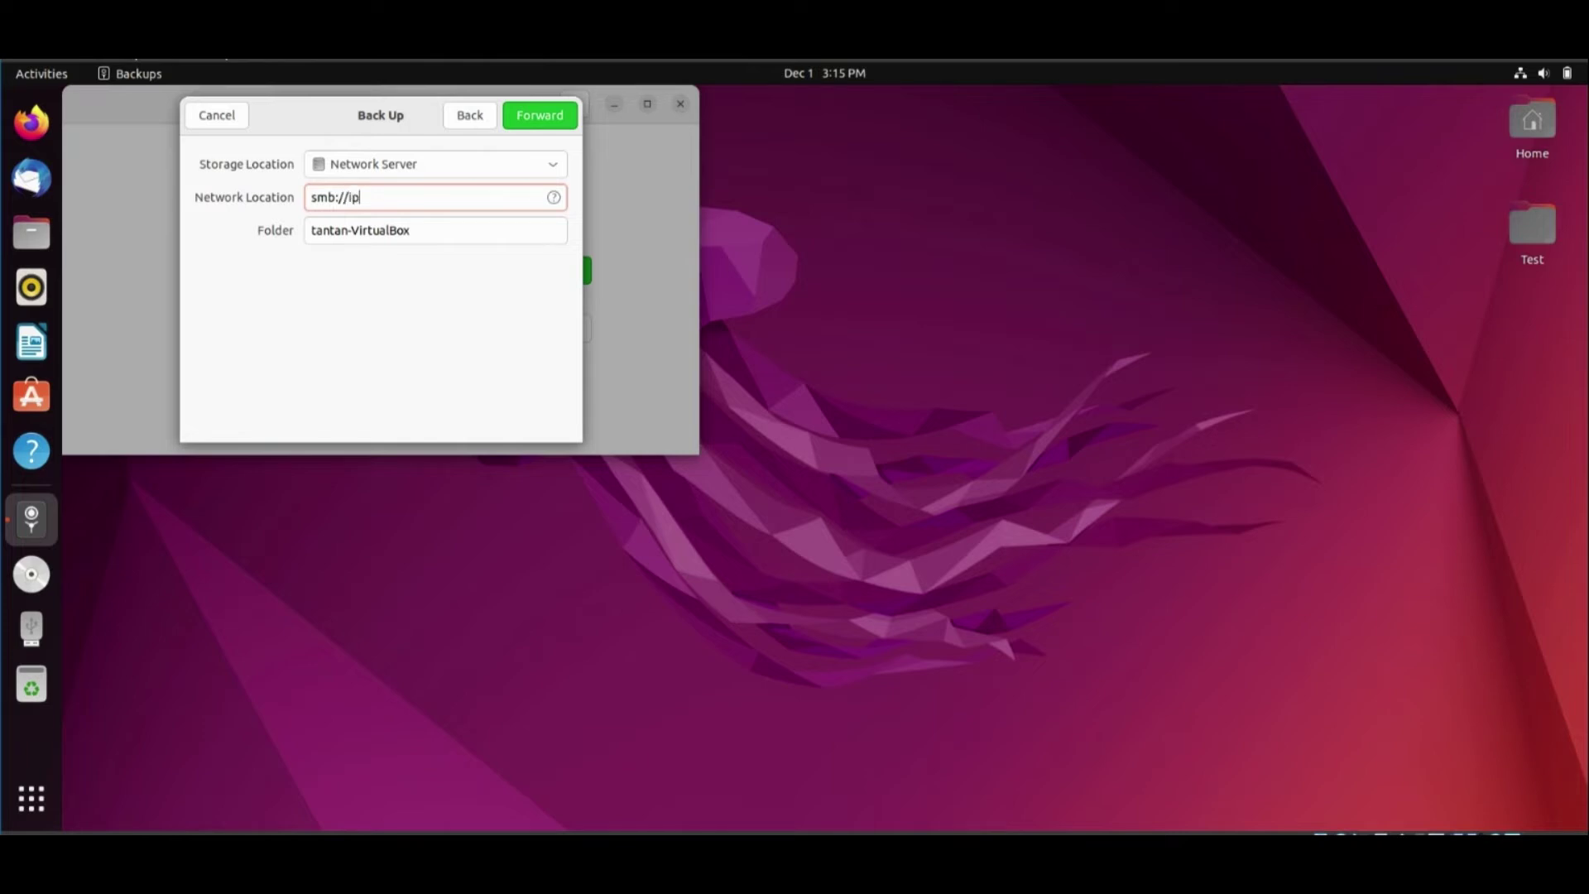
pyautogui.click(482, 169)
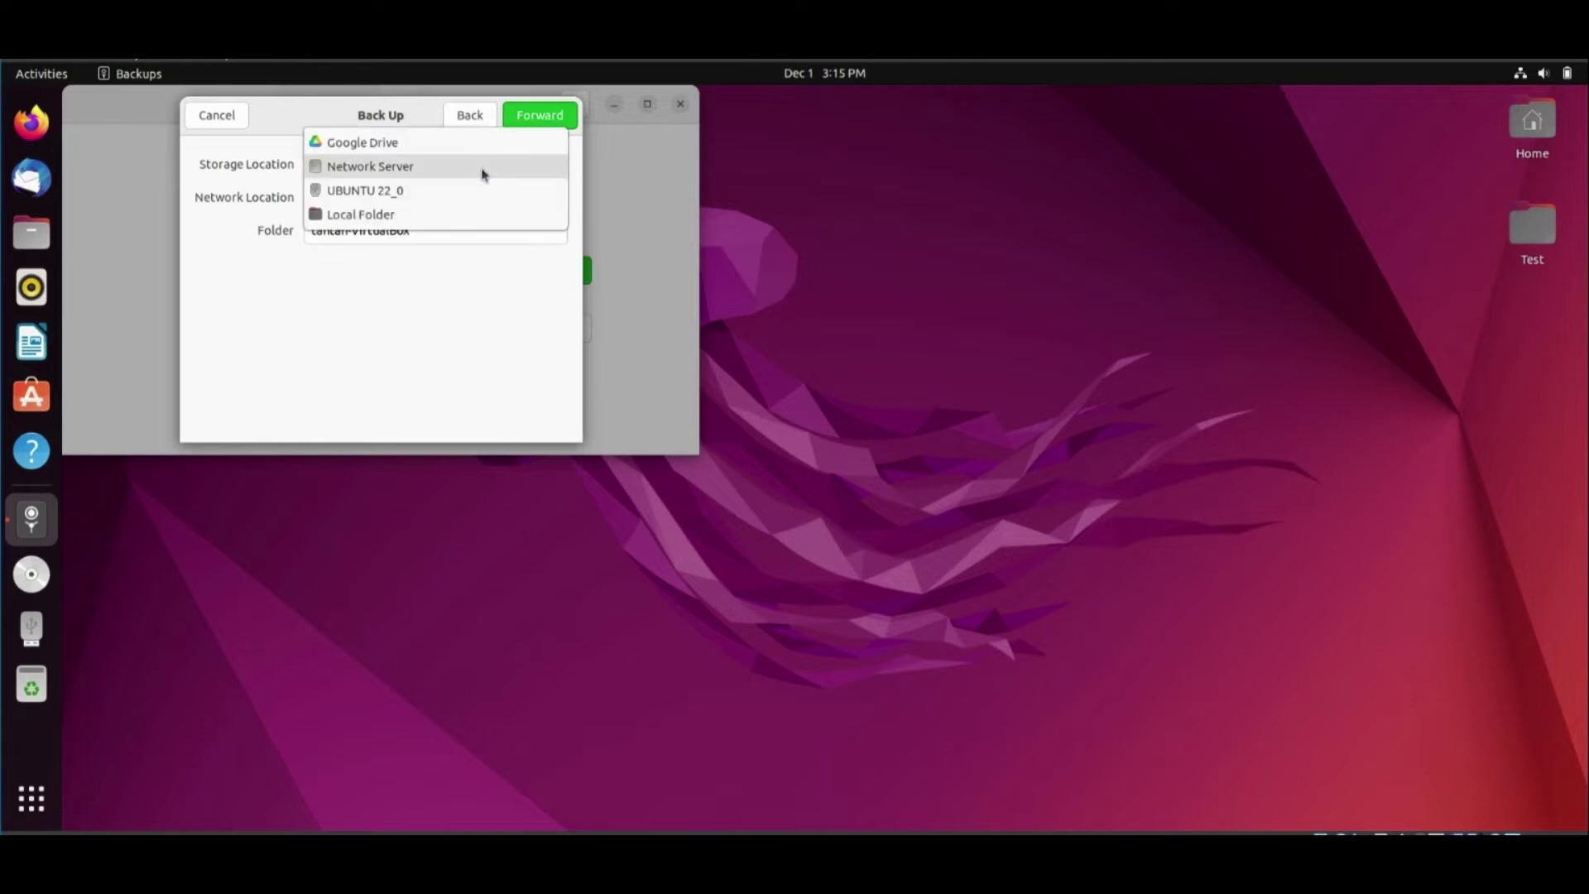
pyautogui.click(419, 195)
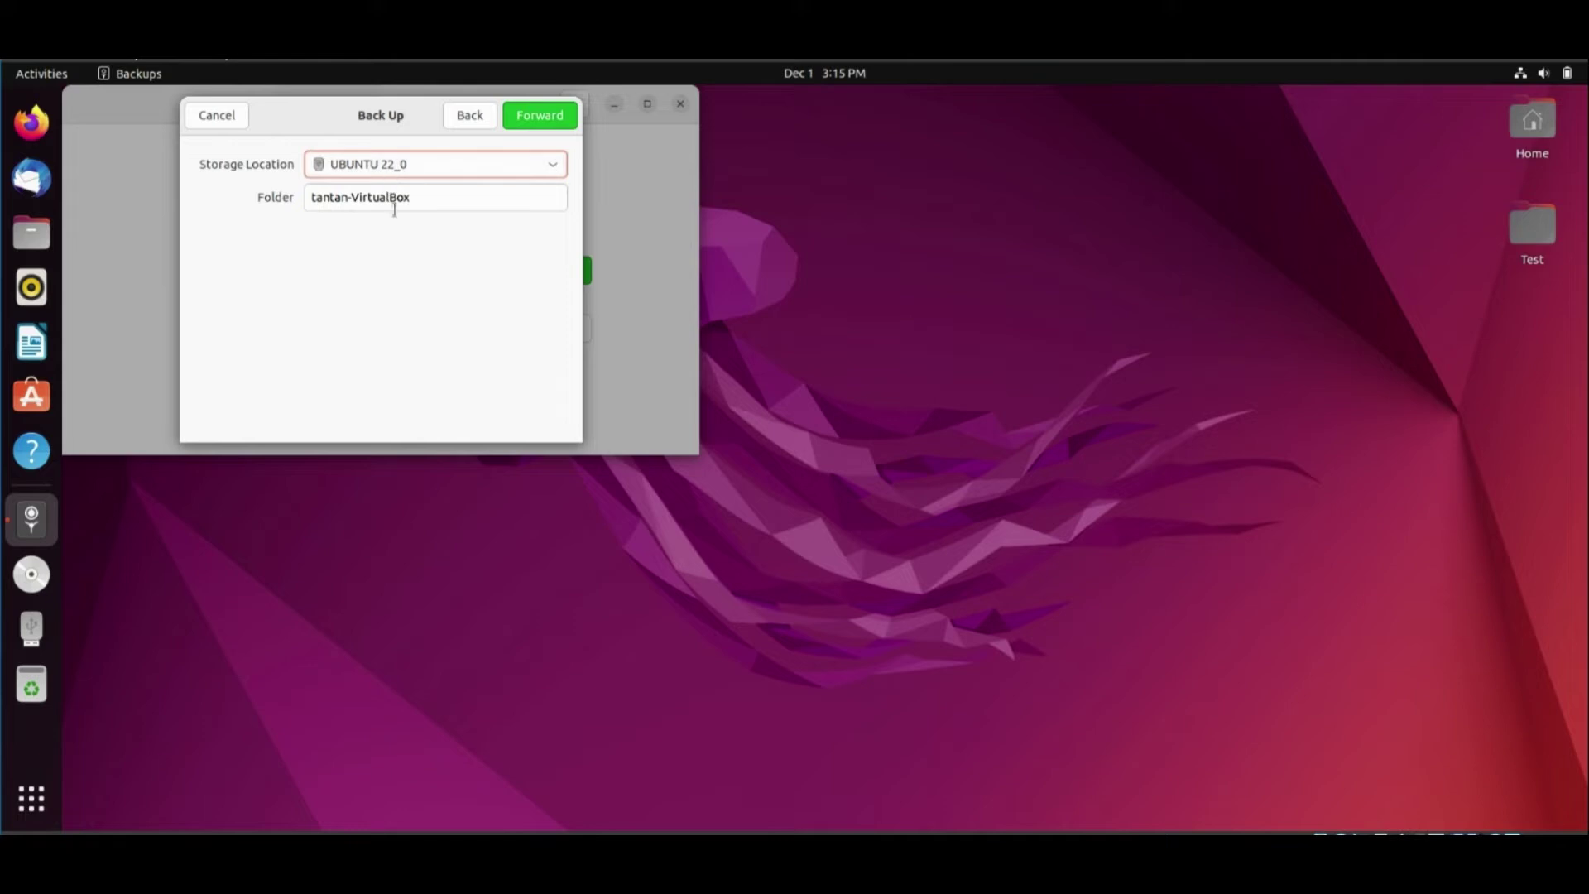
# Settle on UBUNTU 22_0 storage, review its backup folder name, and start the backup
pyautogui.click(479, 157)
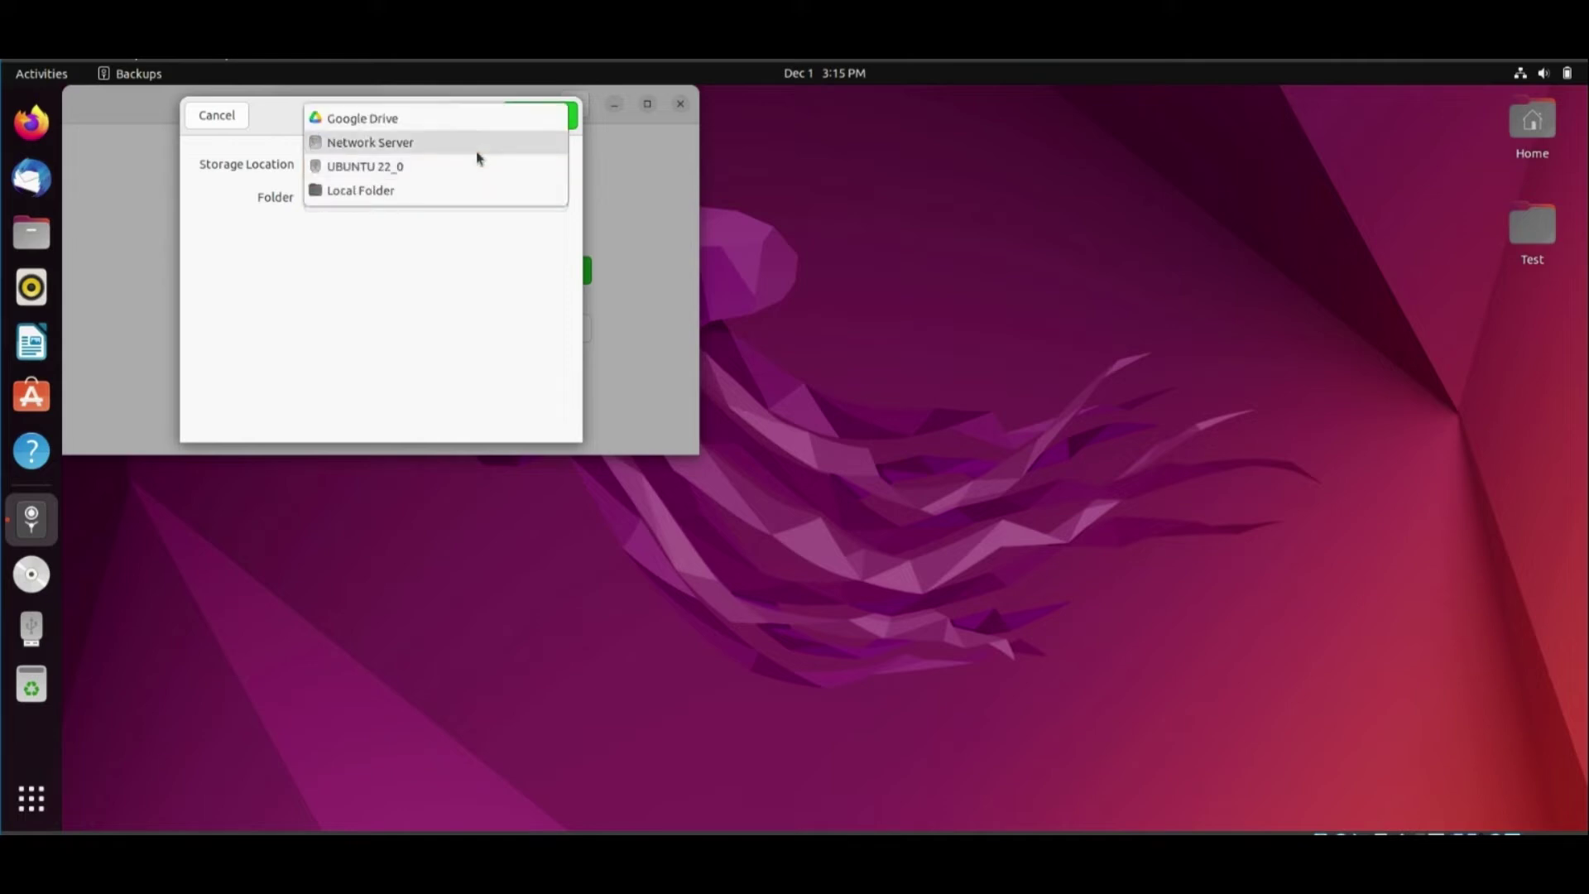
pyautogui.click(389, 192)
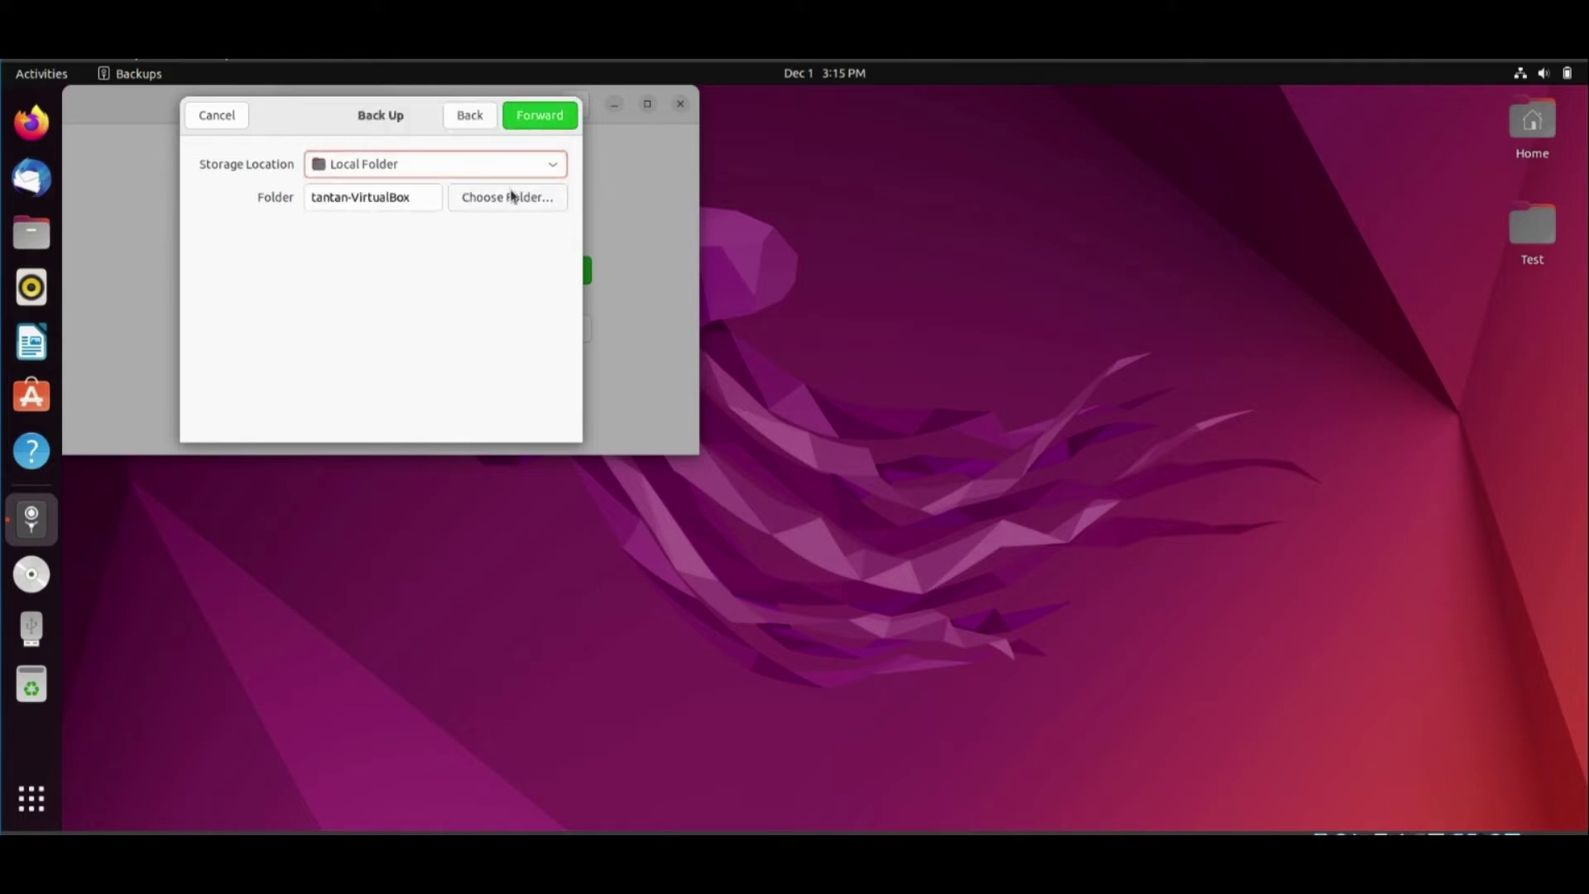
pyautogui.click(546, 163)
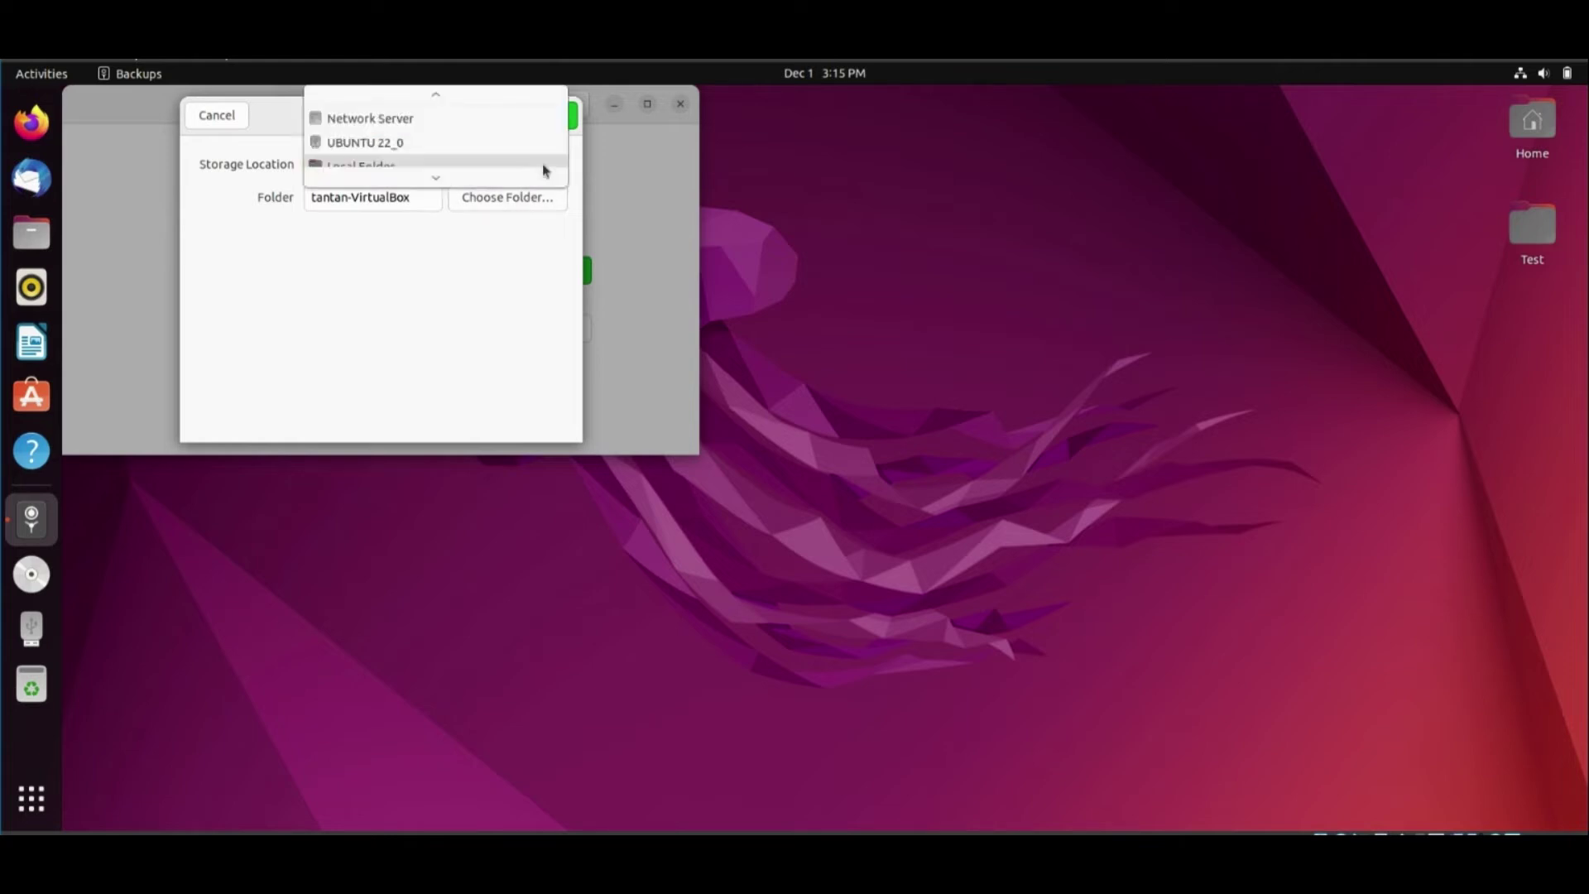
pyautogui.click(395, 144)
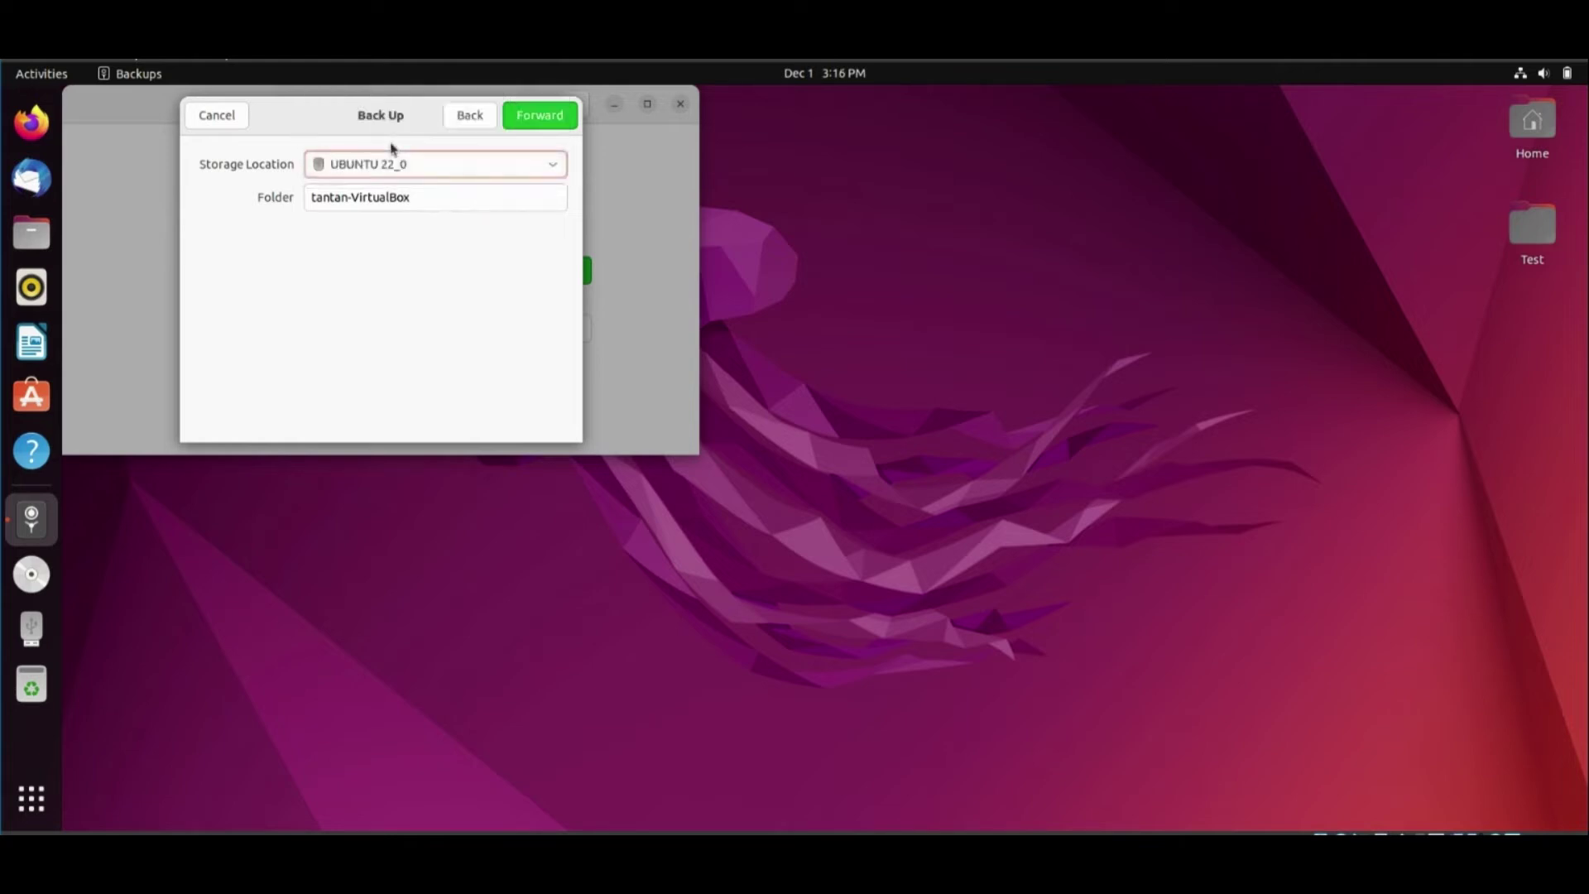
pyautogui.click(419, 199)
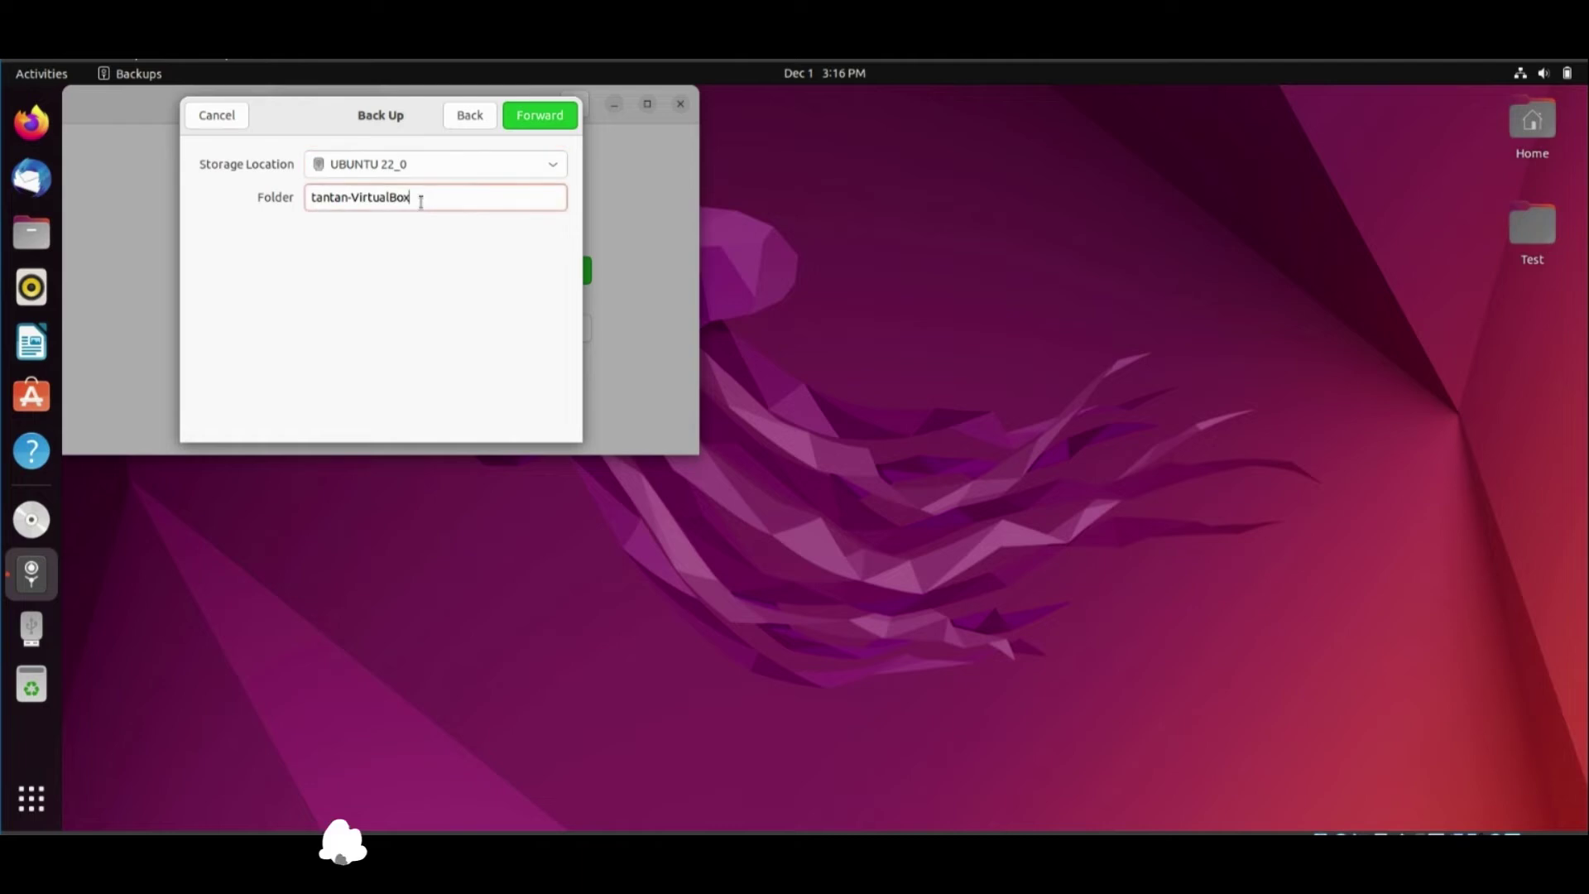
pyautogui.doubleClick(389, 197)
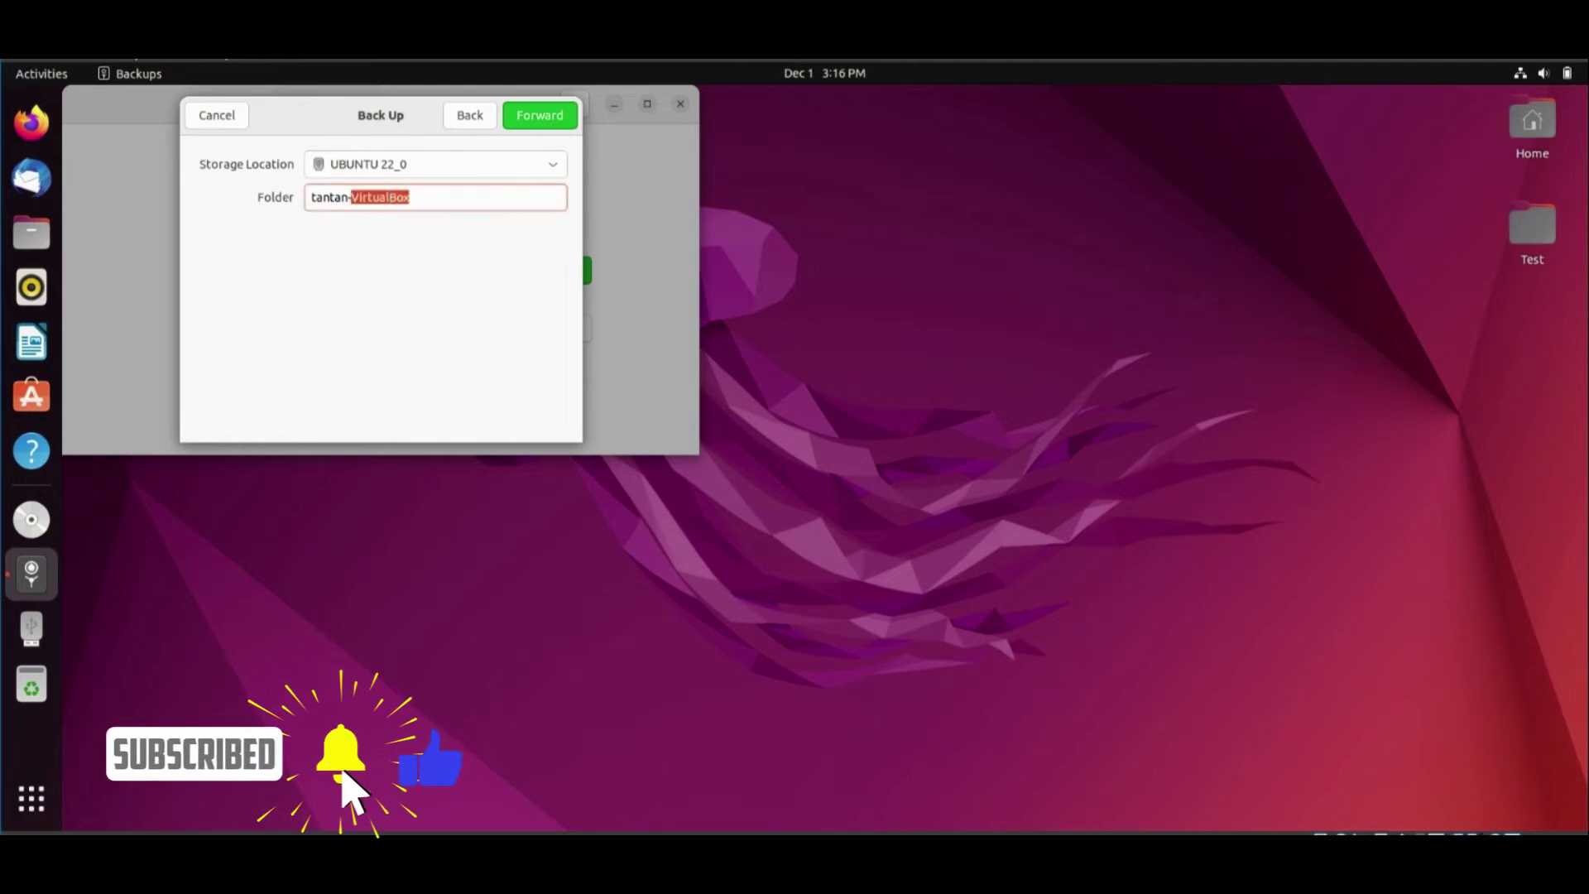
pyautogui.click(540, 116)
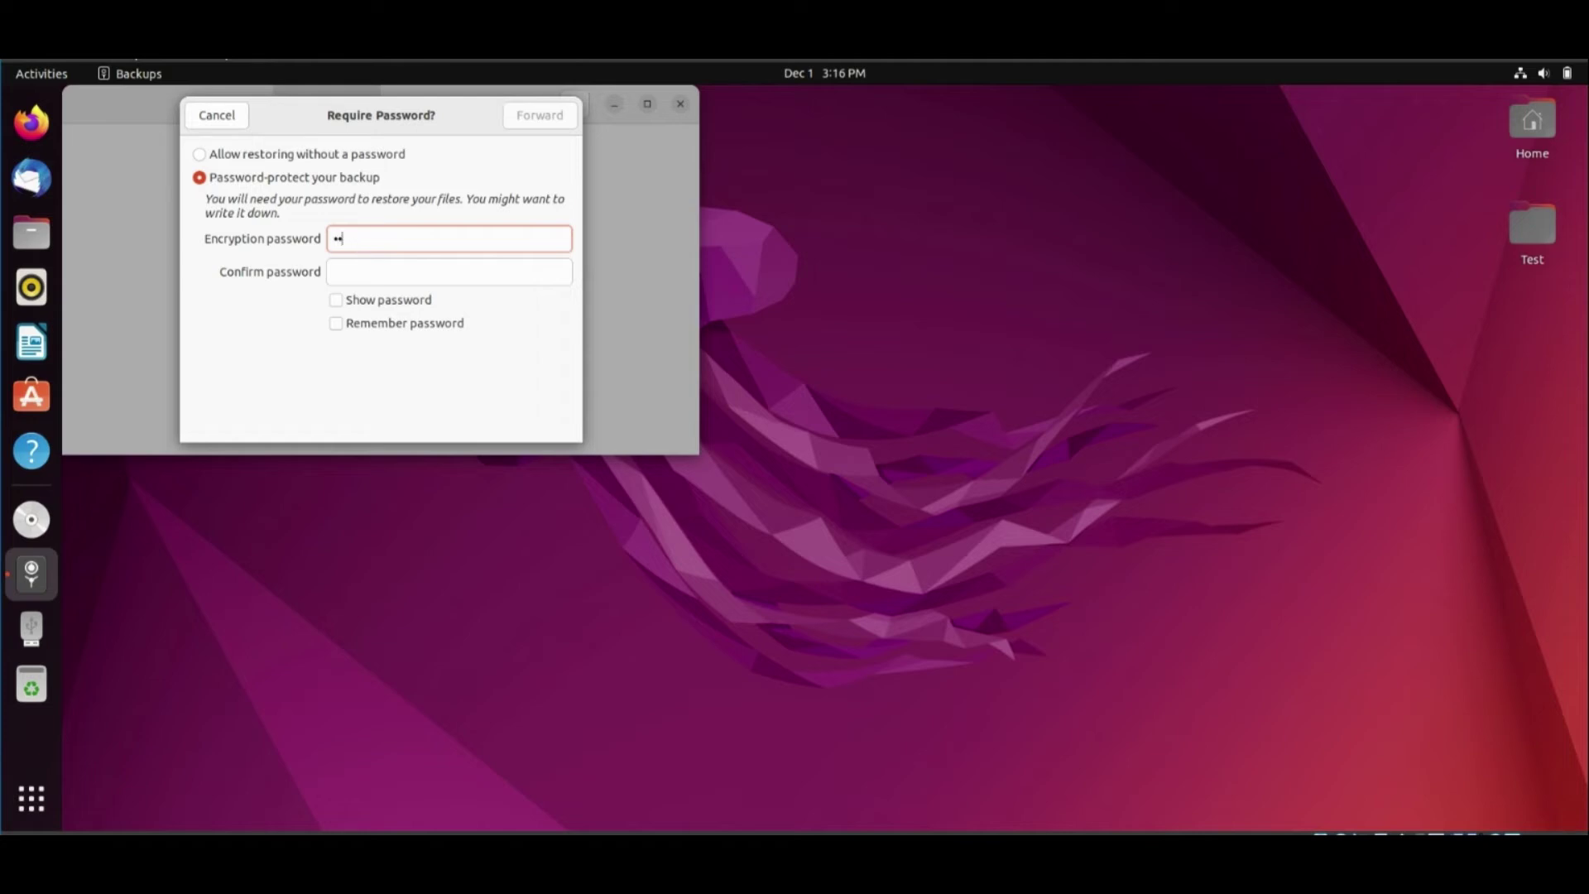
# Confirm the encryption password and run the password-protected backup
pyautogui.press('Tab')
pyautogui.write('••')
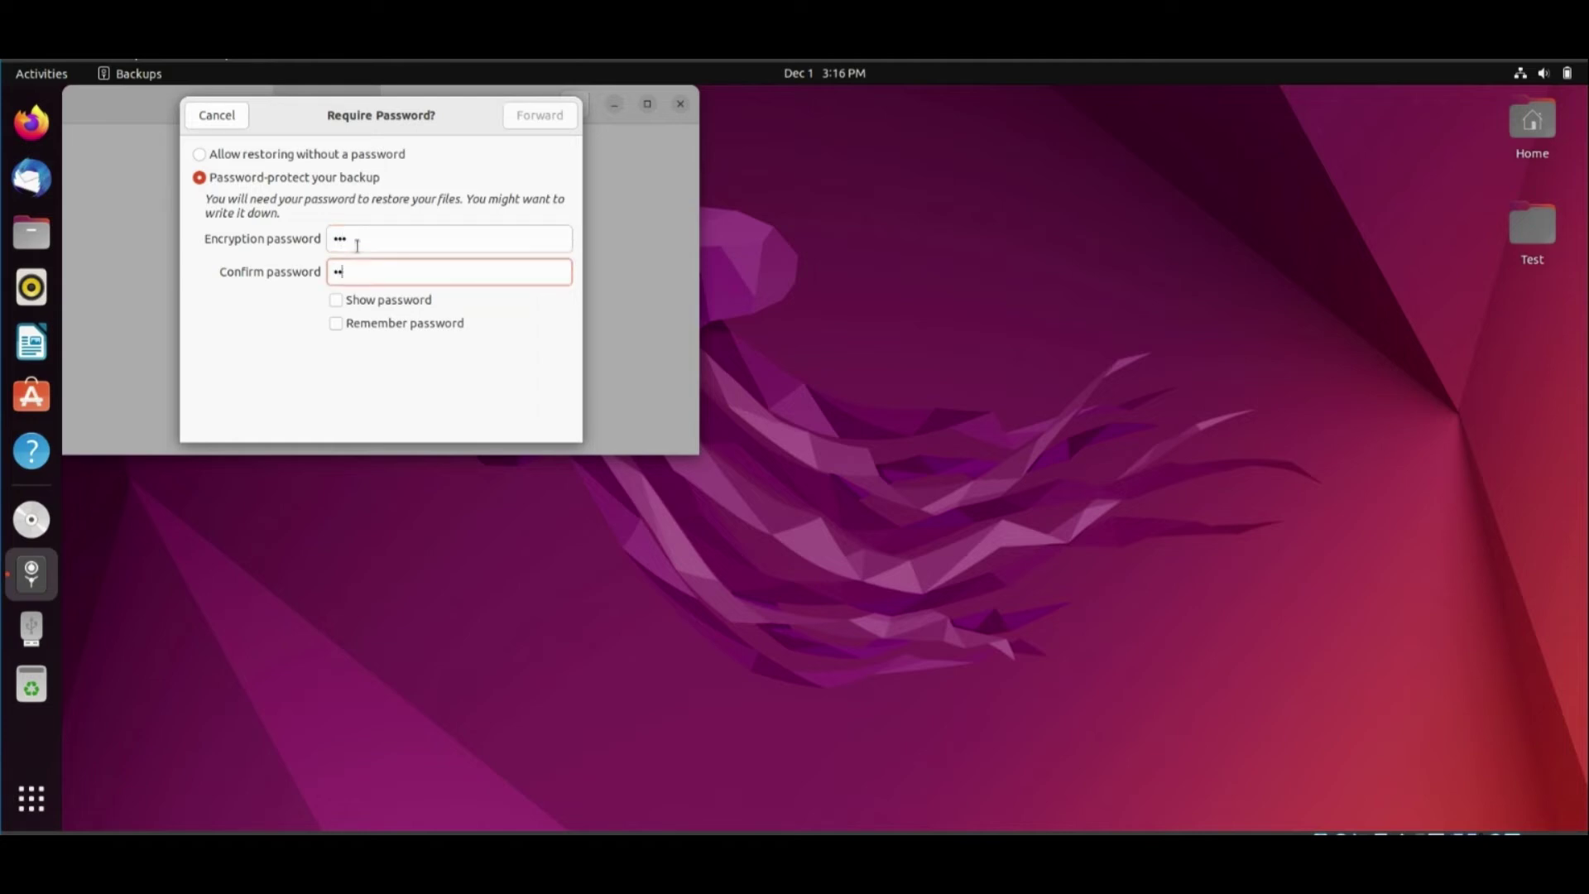
pyautogui.write('•')
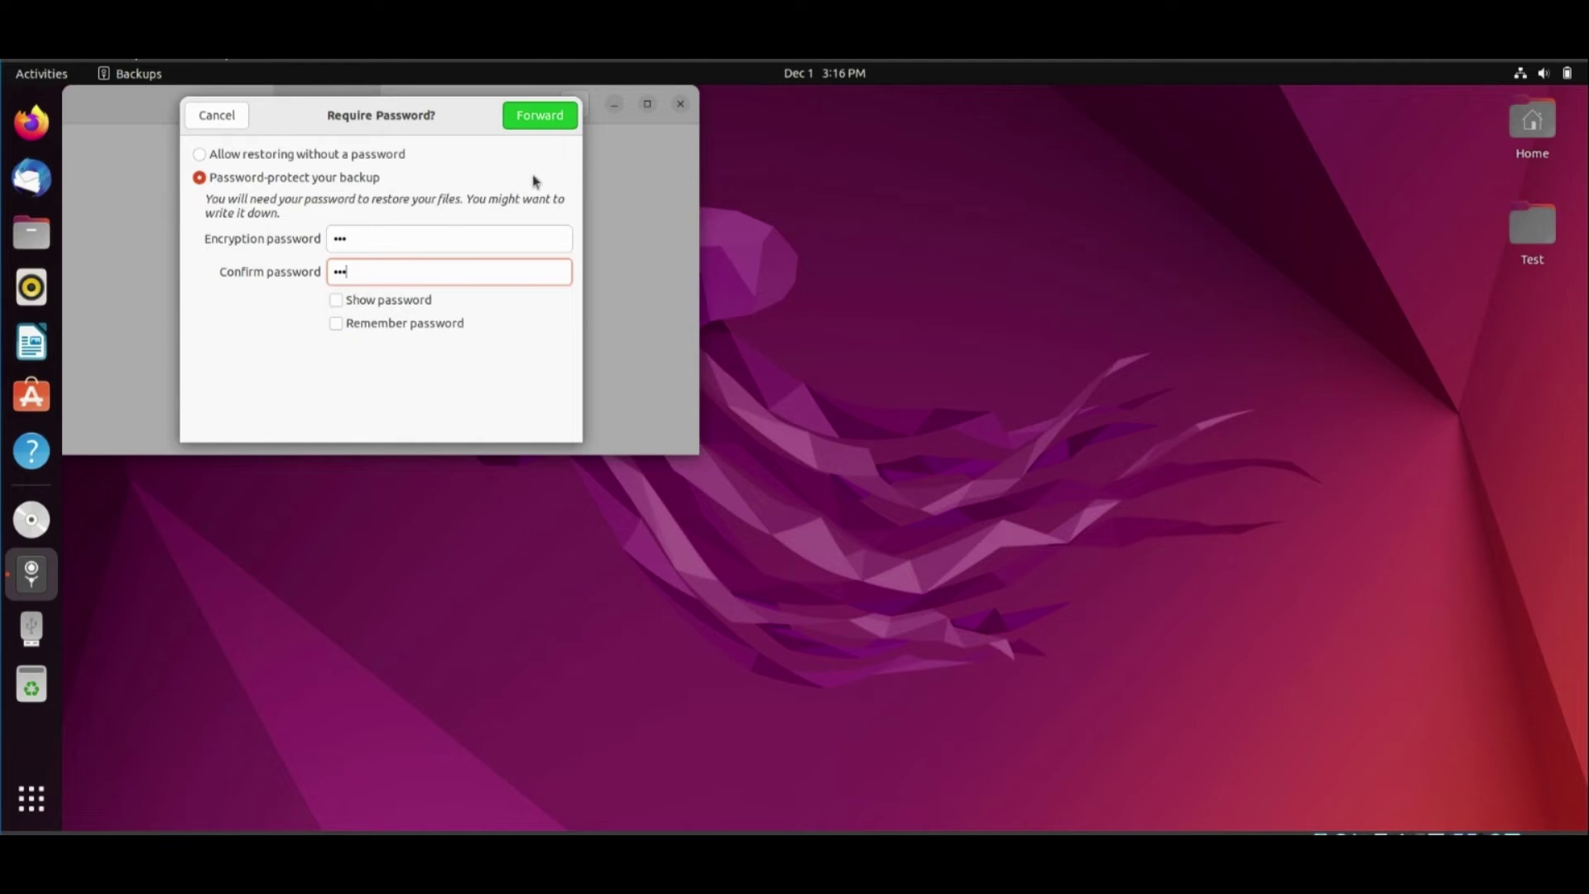
pyautogui.click(546, 126)
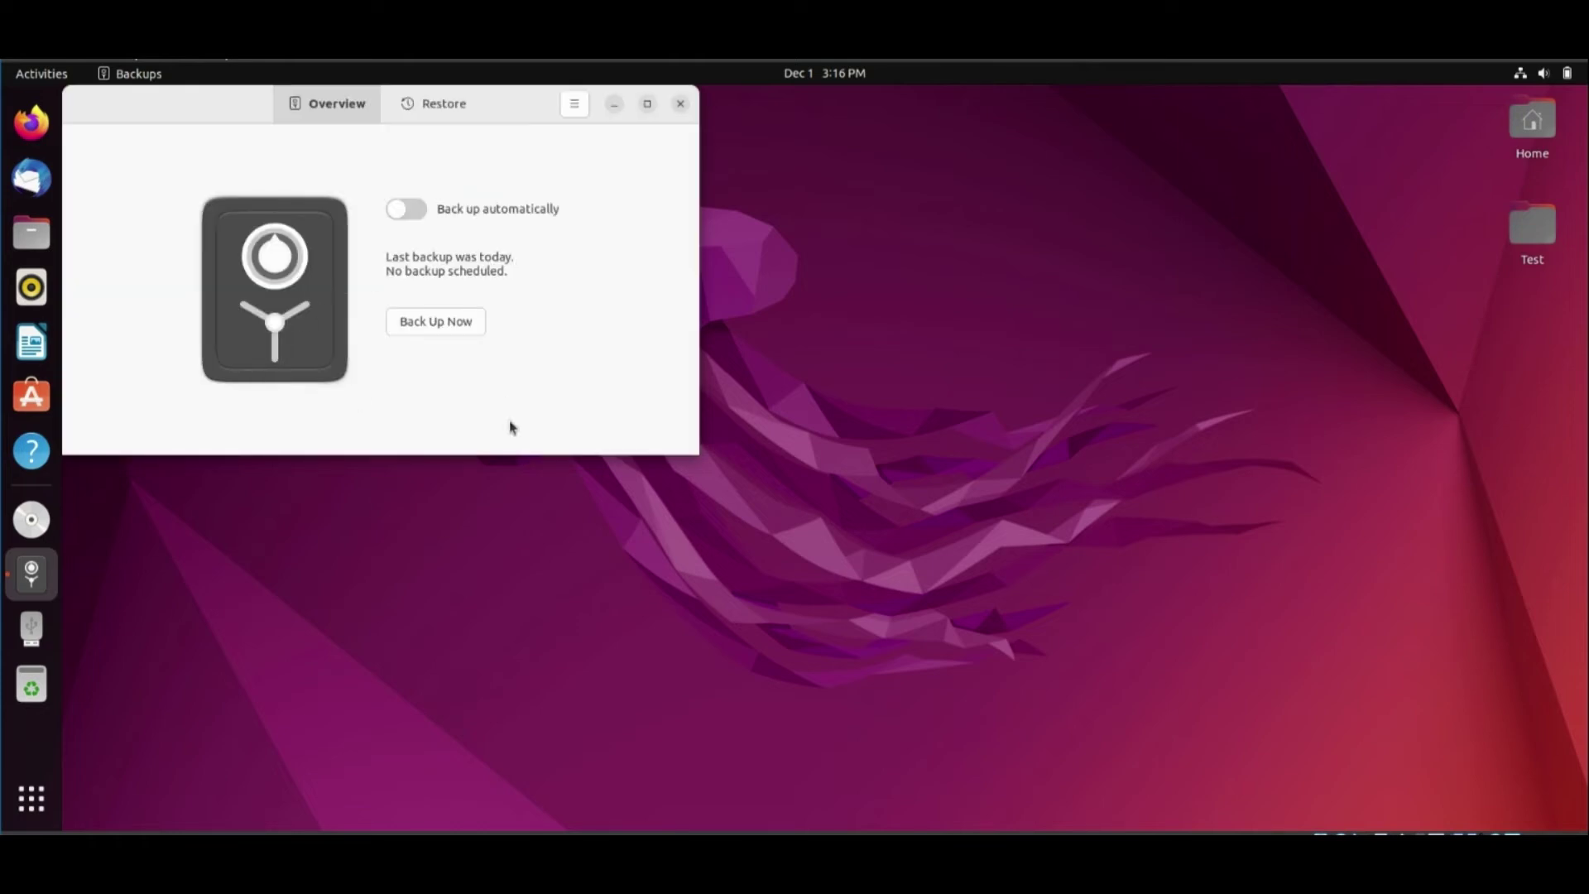
pyautogui.click(27, 635)
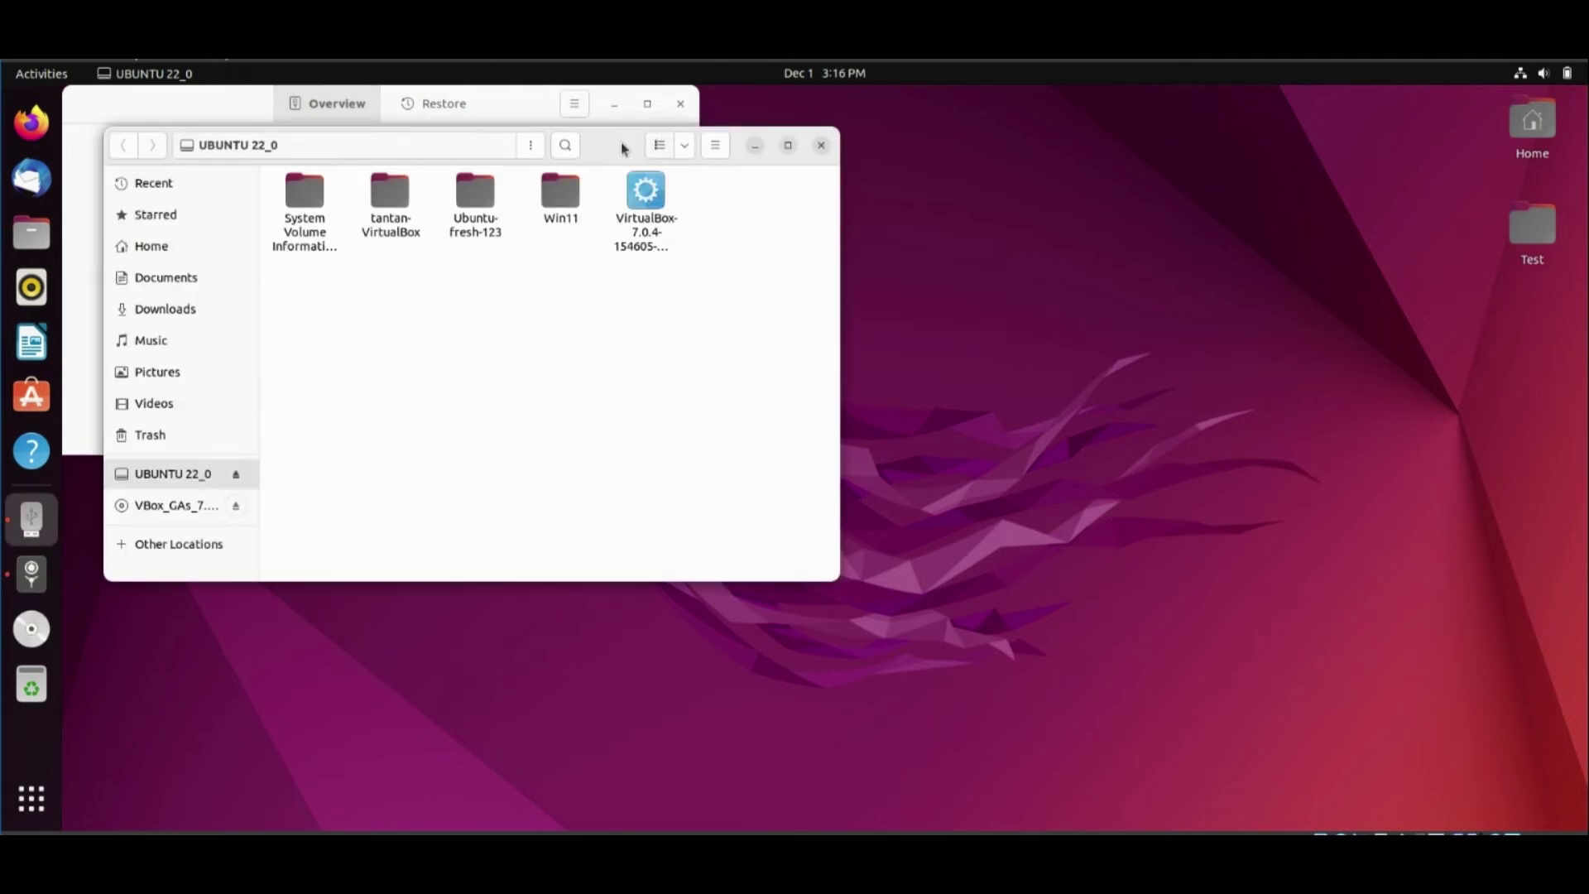
pyautogui.moveTo(621, 145); pyautogui.dragTo(1167, 340)
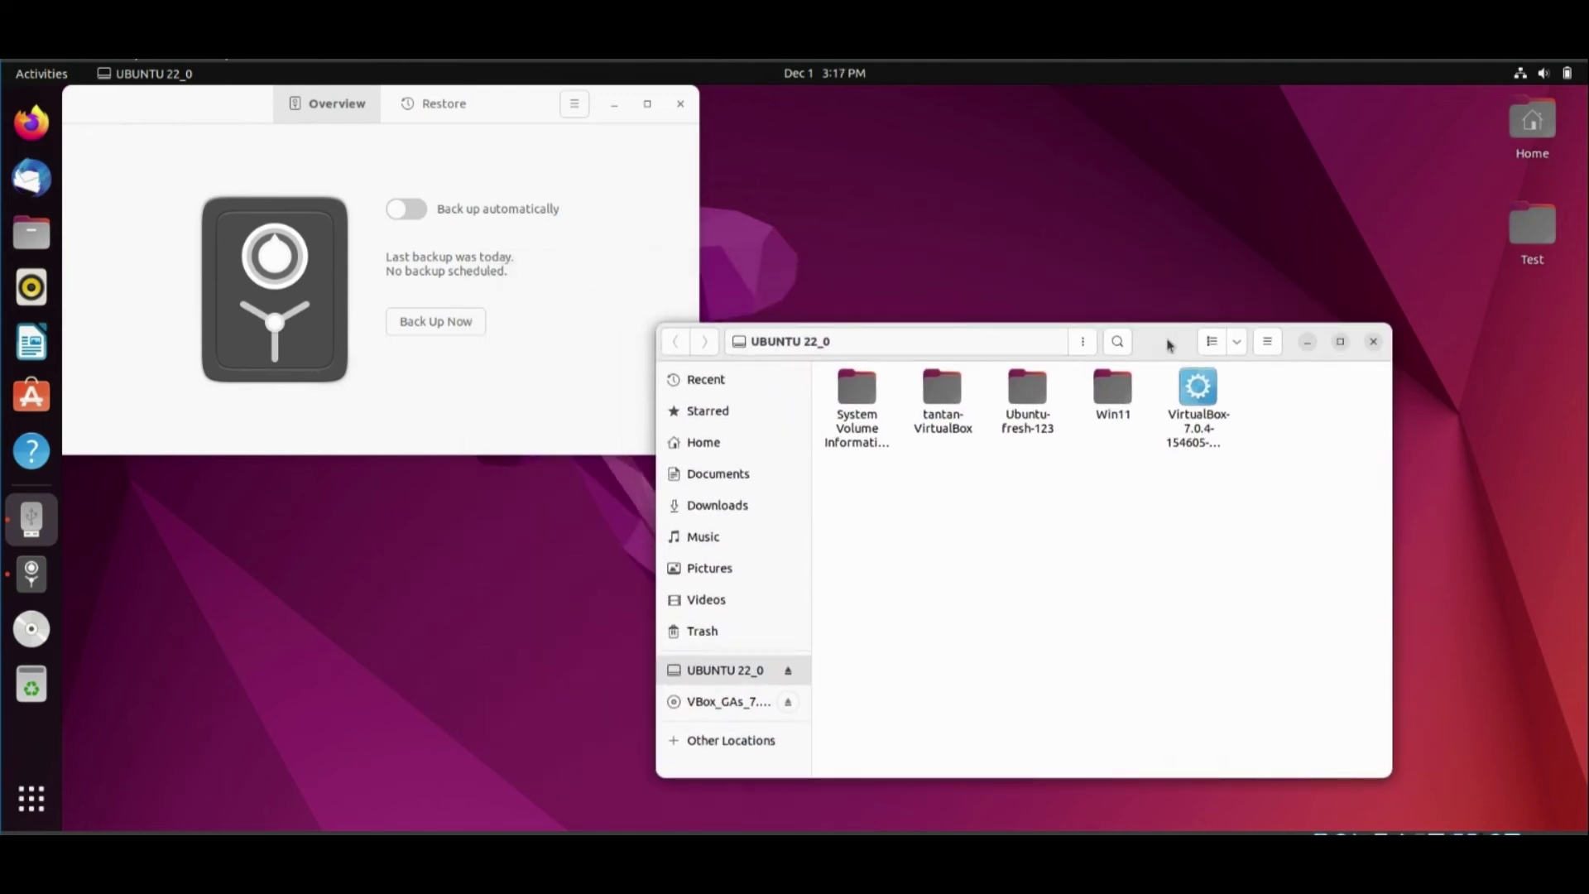
pyautogui.doubleClick(953, 399)
pyautogui.moveTo(841, 532); pyautogui.dragTo(1175, 423)
pyautogui.click(1175, 422)
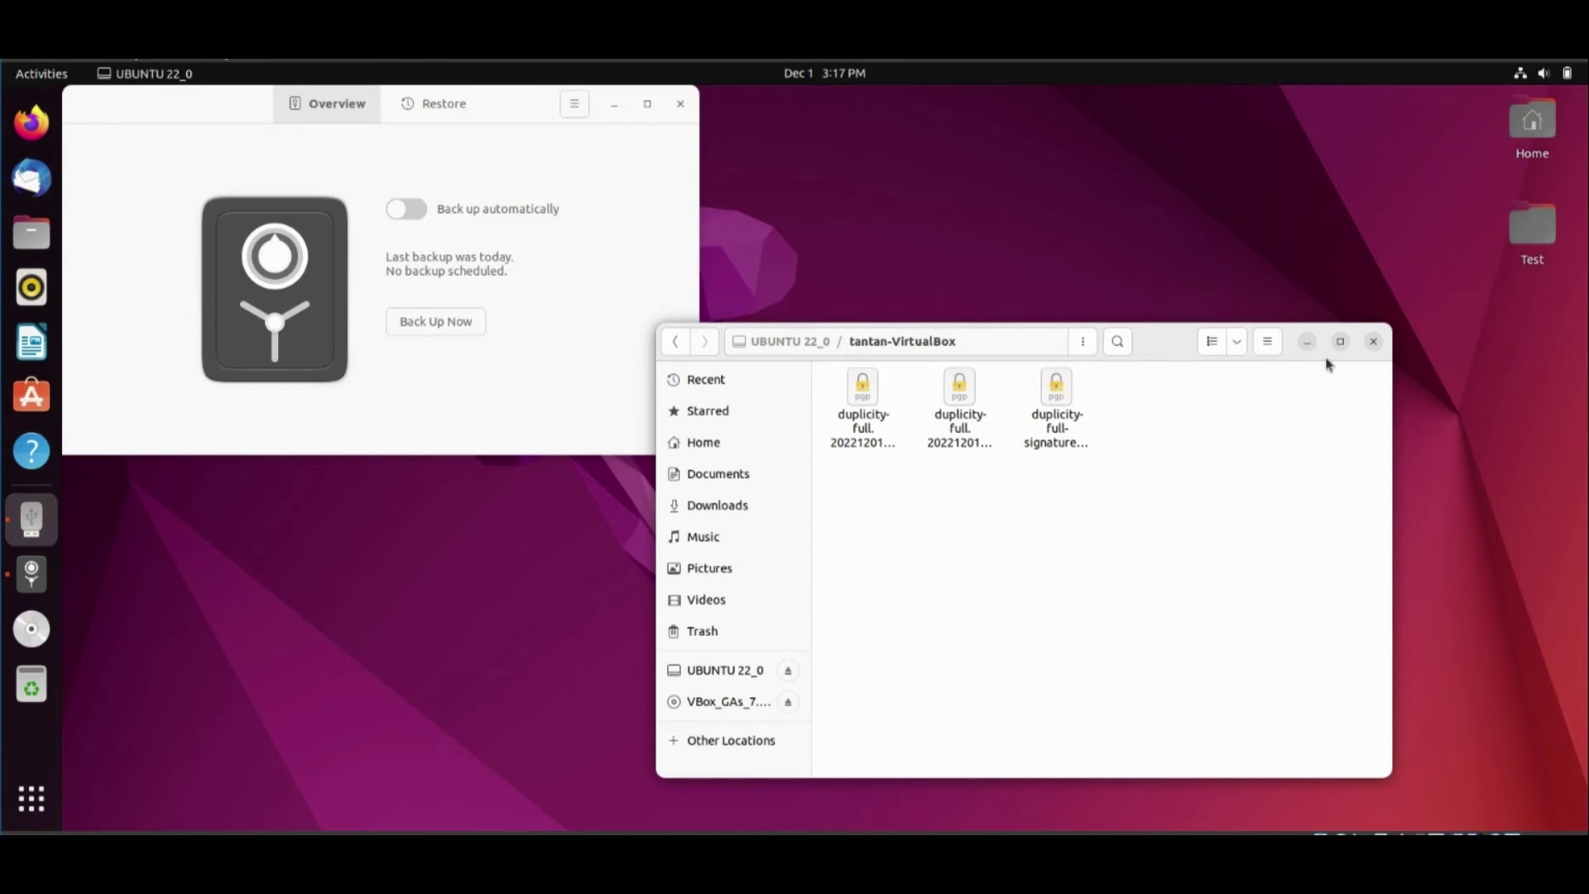
pyautogui.click(1373, 342)
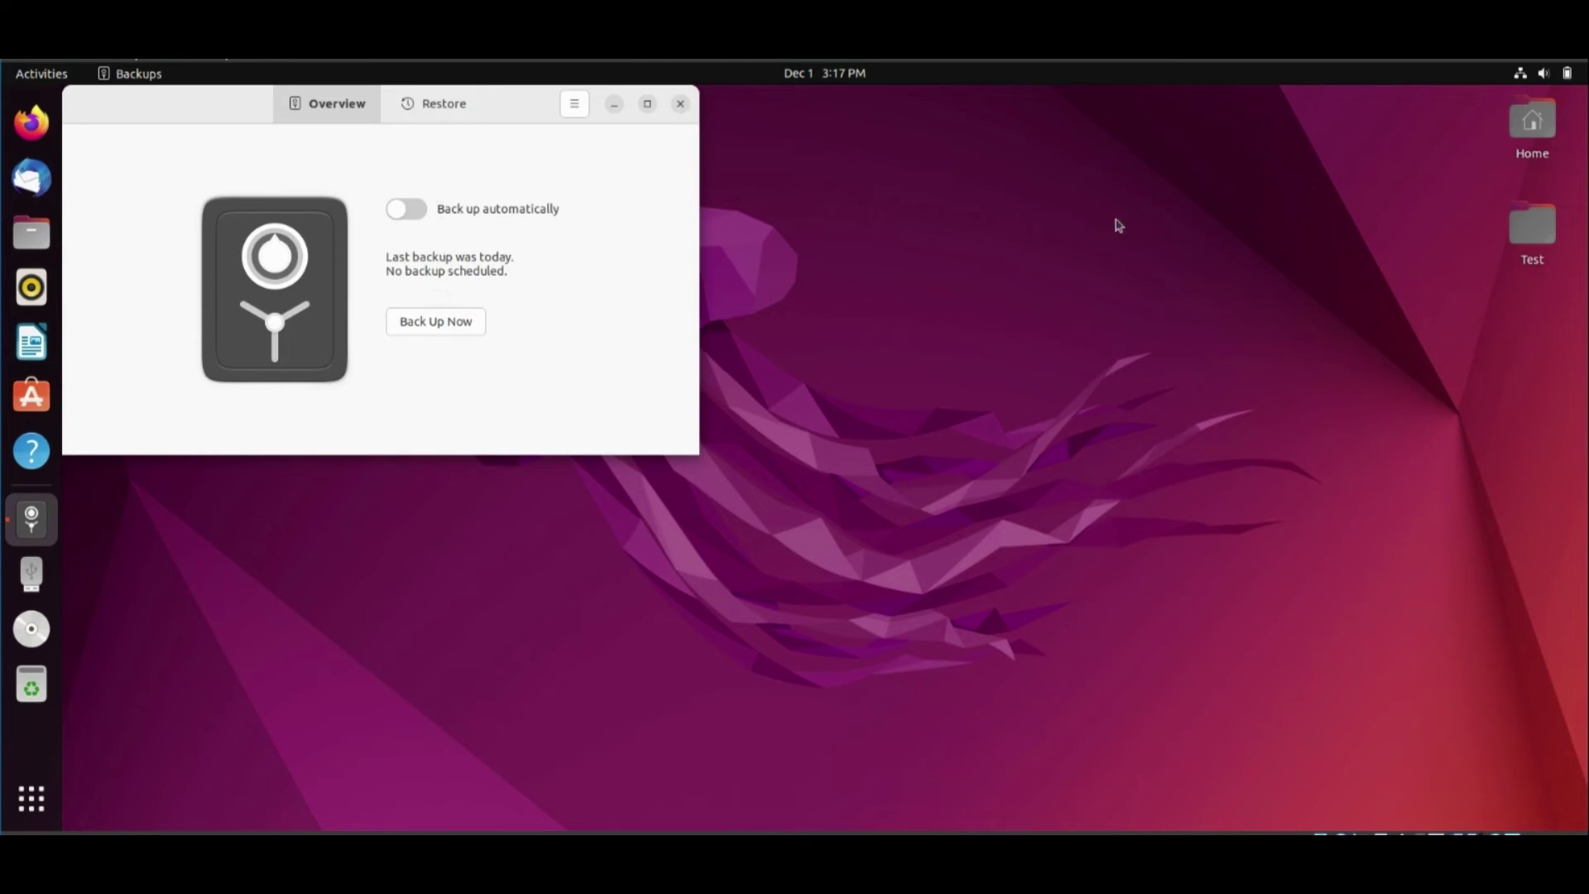
# Permanently delete 'test file' from the desktop Test folder with Shift+Delete
pyautogui.doubleClick(1543, 238)
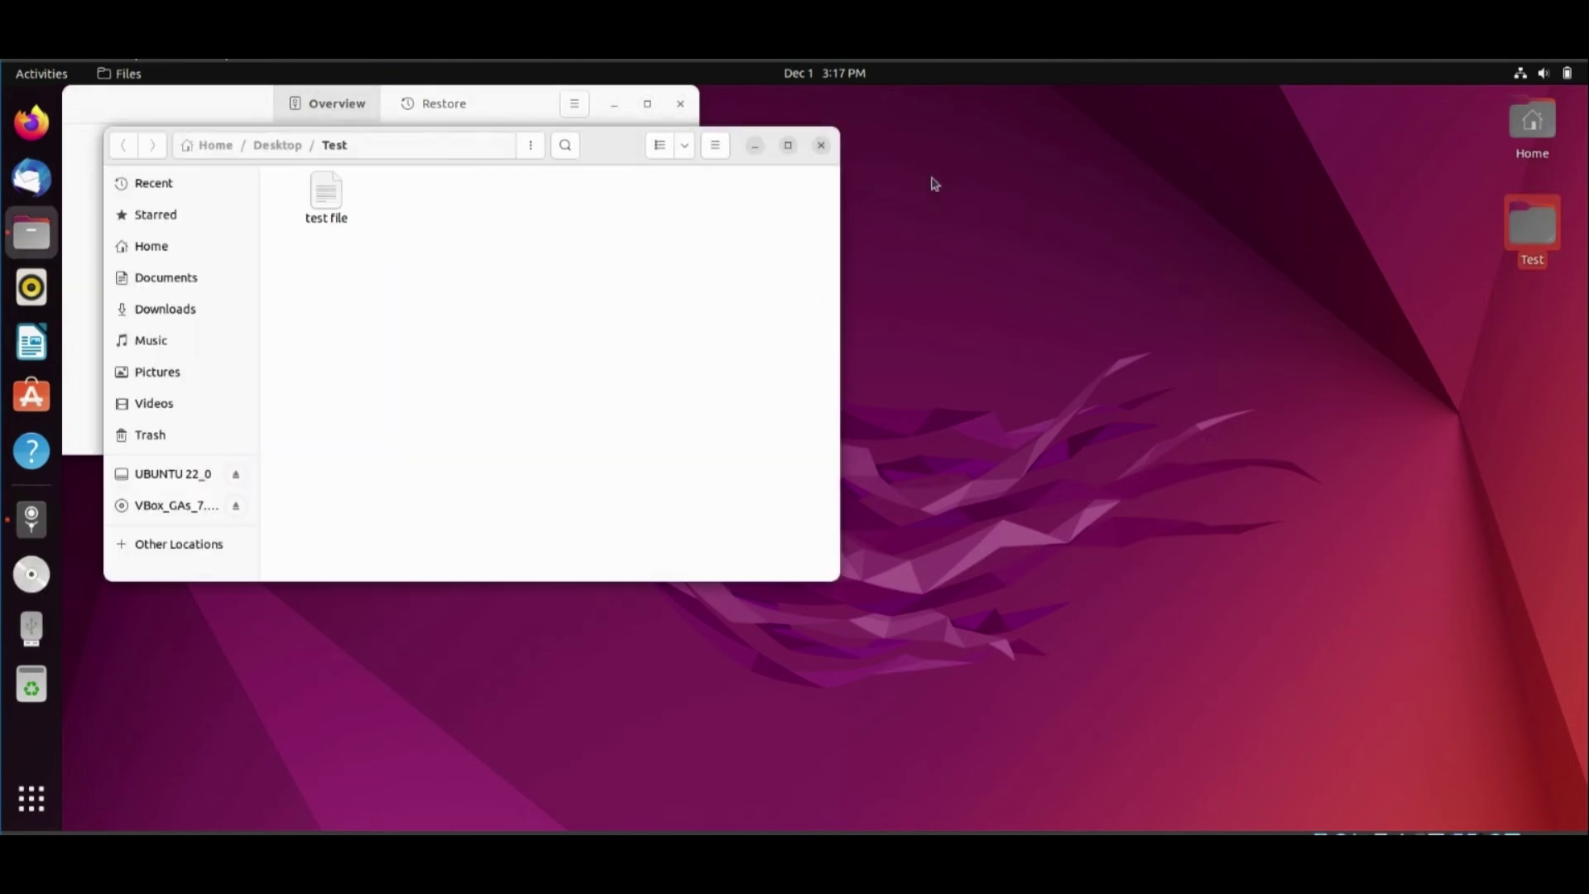
pyautogui.click(322, 207)
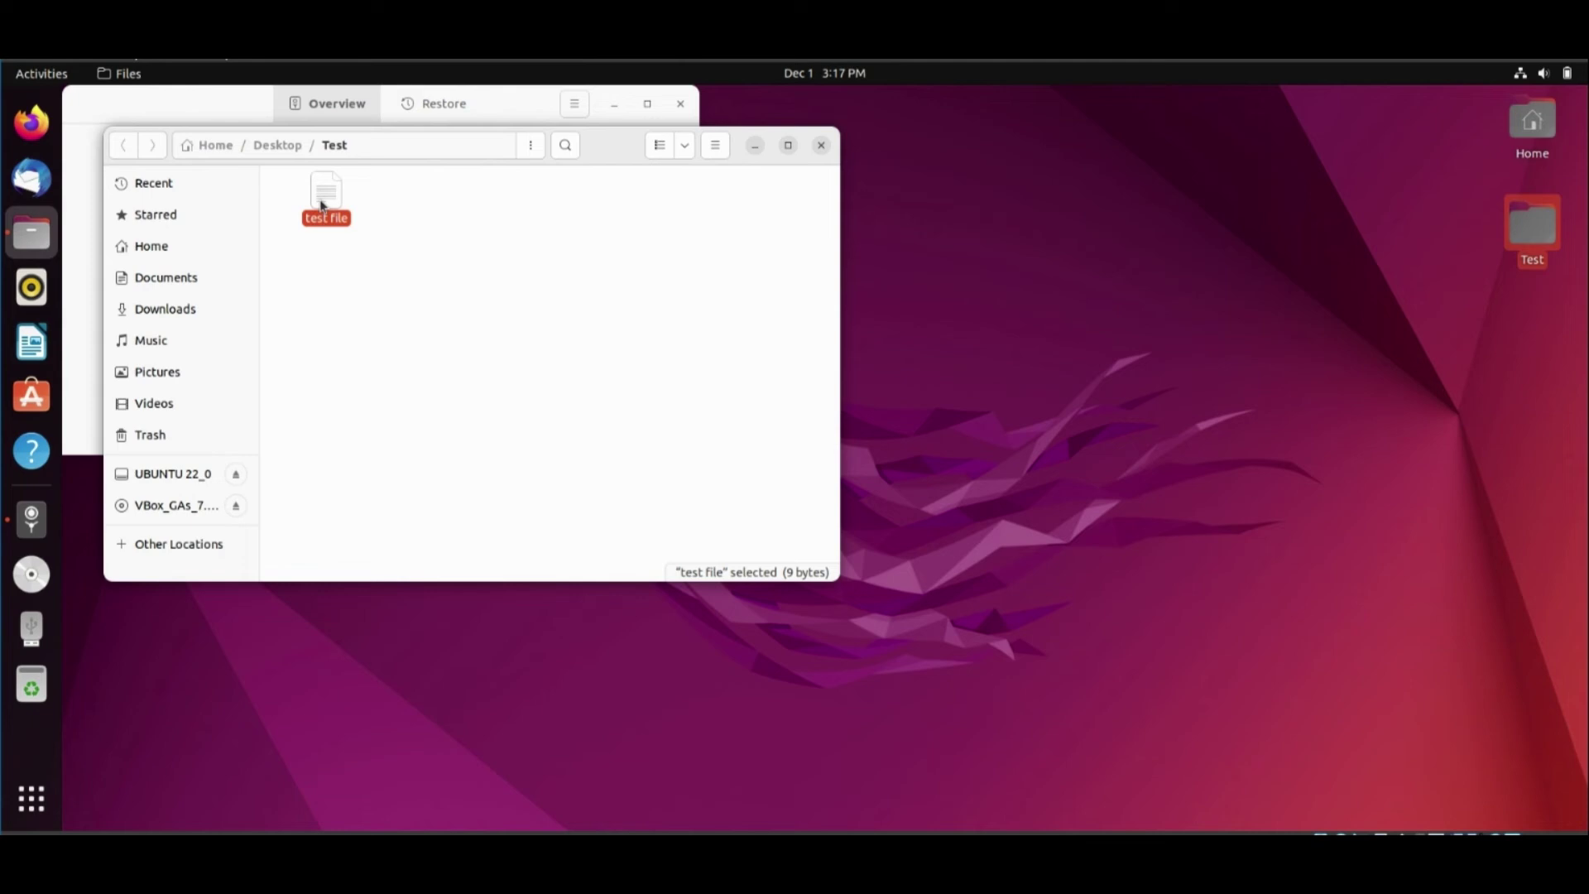
pyautogui.hotkey('shift', 'Delete')
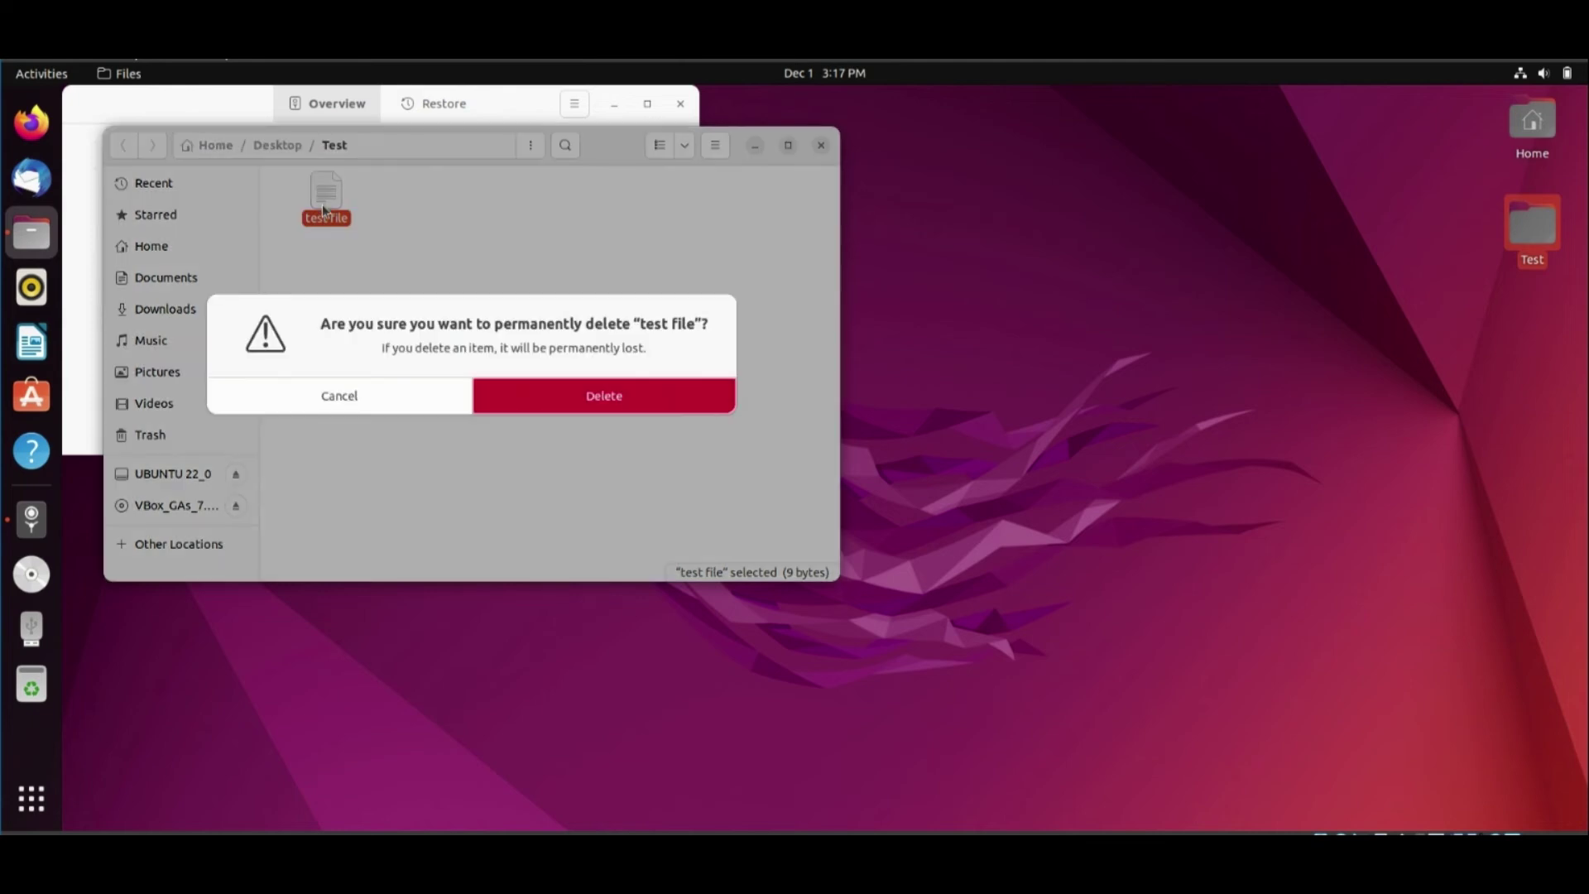
pyautogui.click(607, 399)
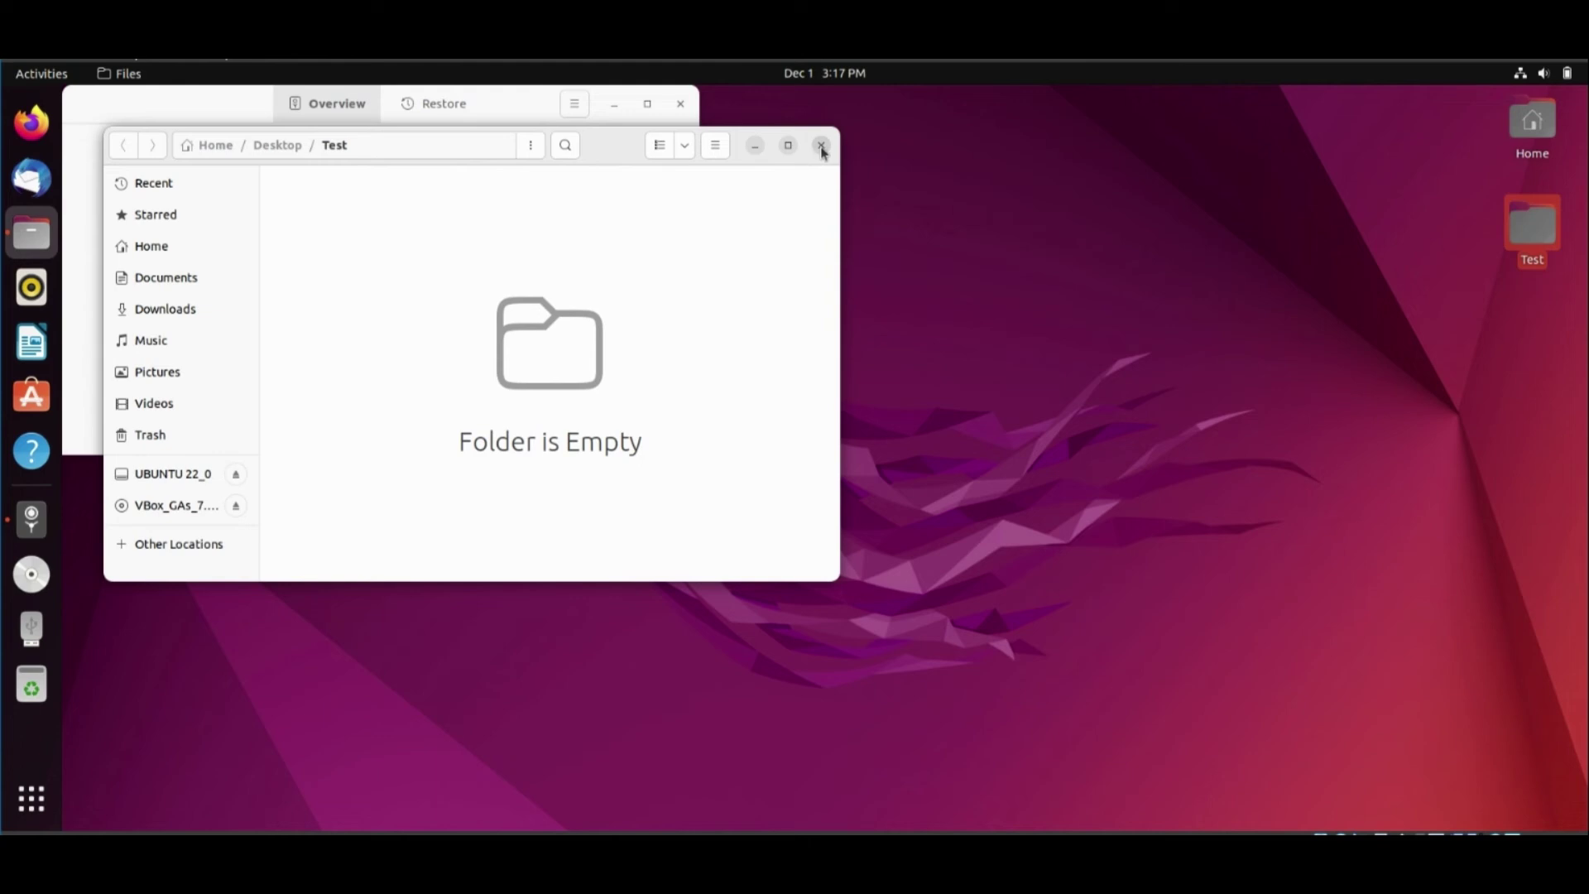
pyautogui.moveTo(600, 149); pyautogui.dragTo(1275, 351)
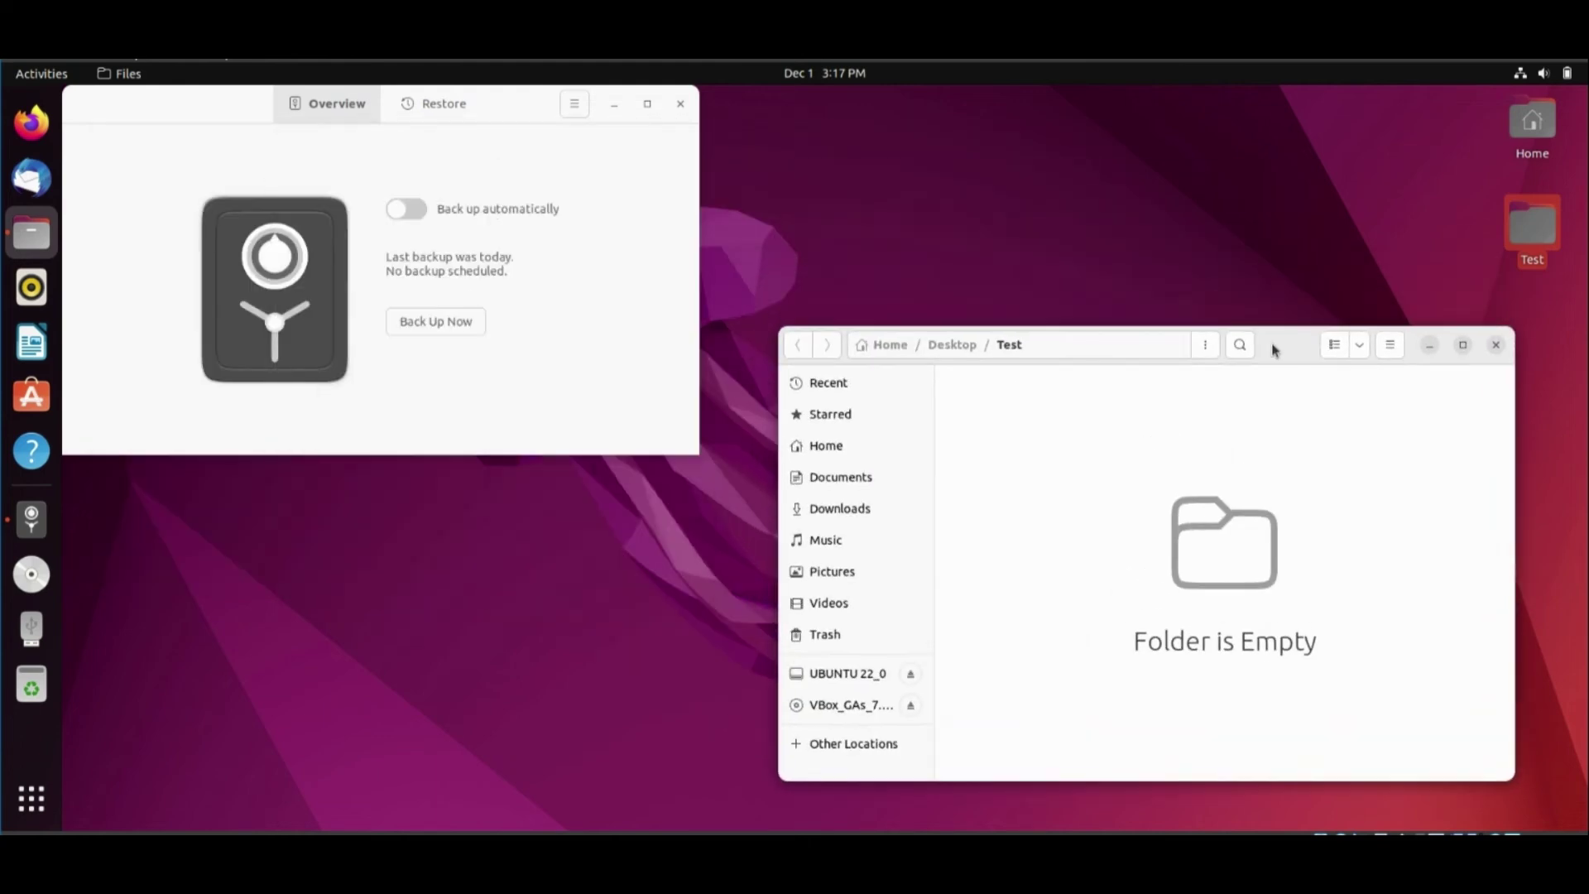
# In the Restore view, browse the backup to Desktop > Test and select 'test file'
pyautogui.click(433, 108)
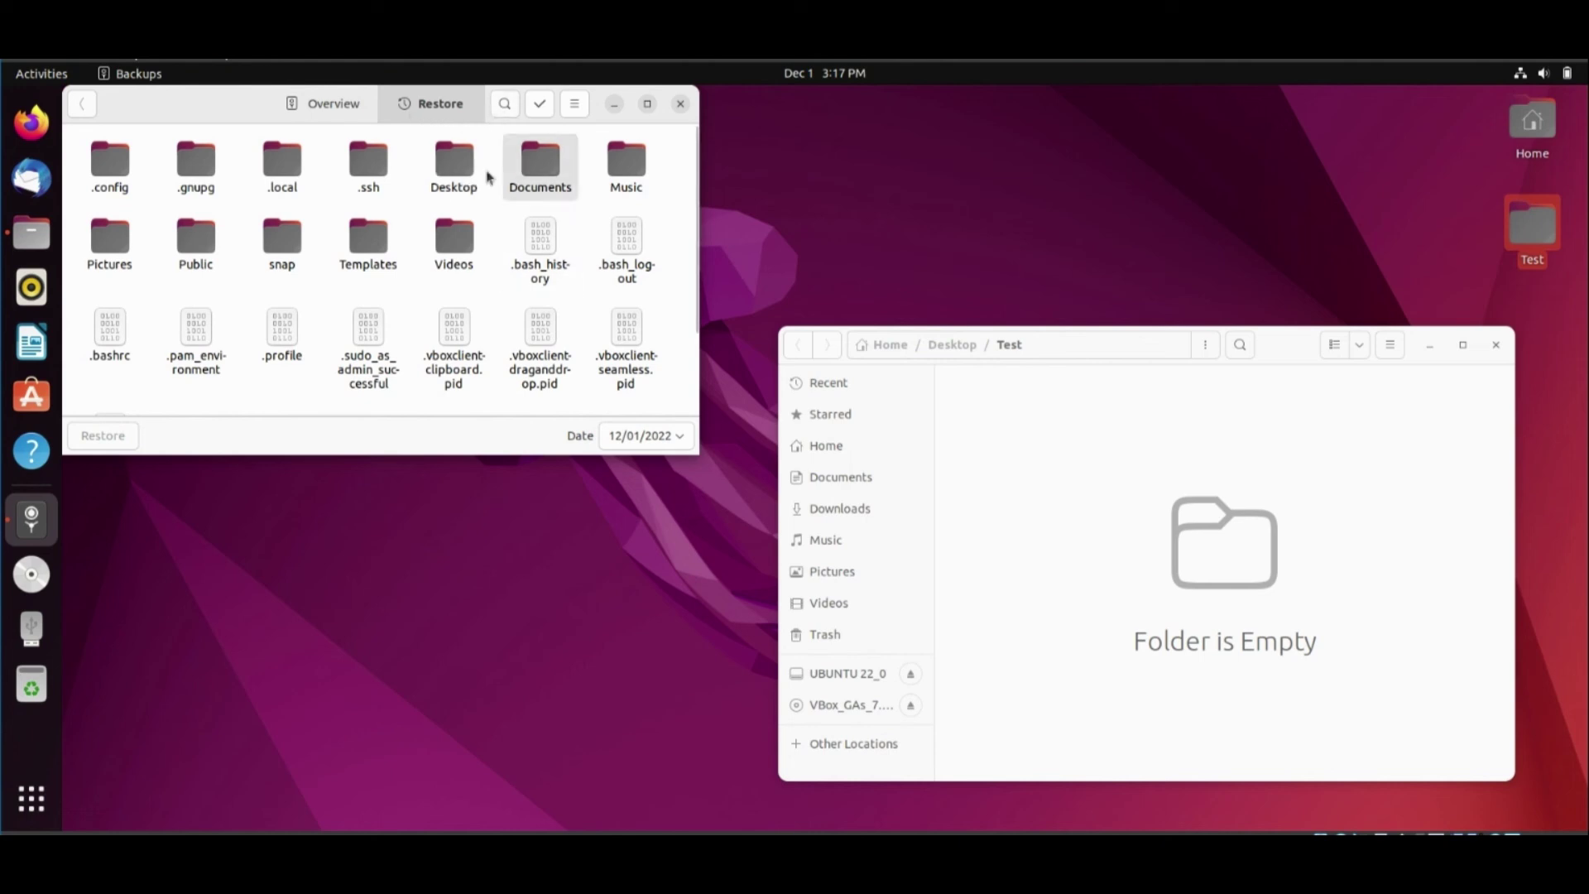
pyautogui.doubleClick(447, 154)
pyautogui.click(116, 157)
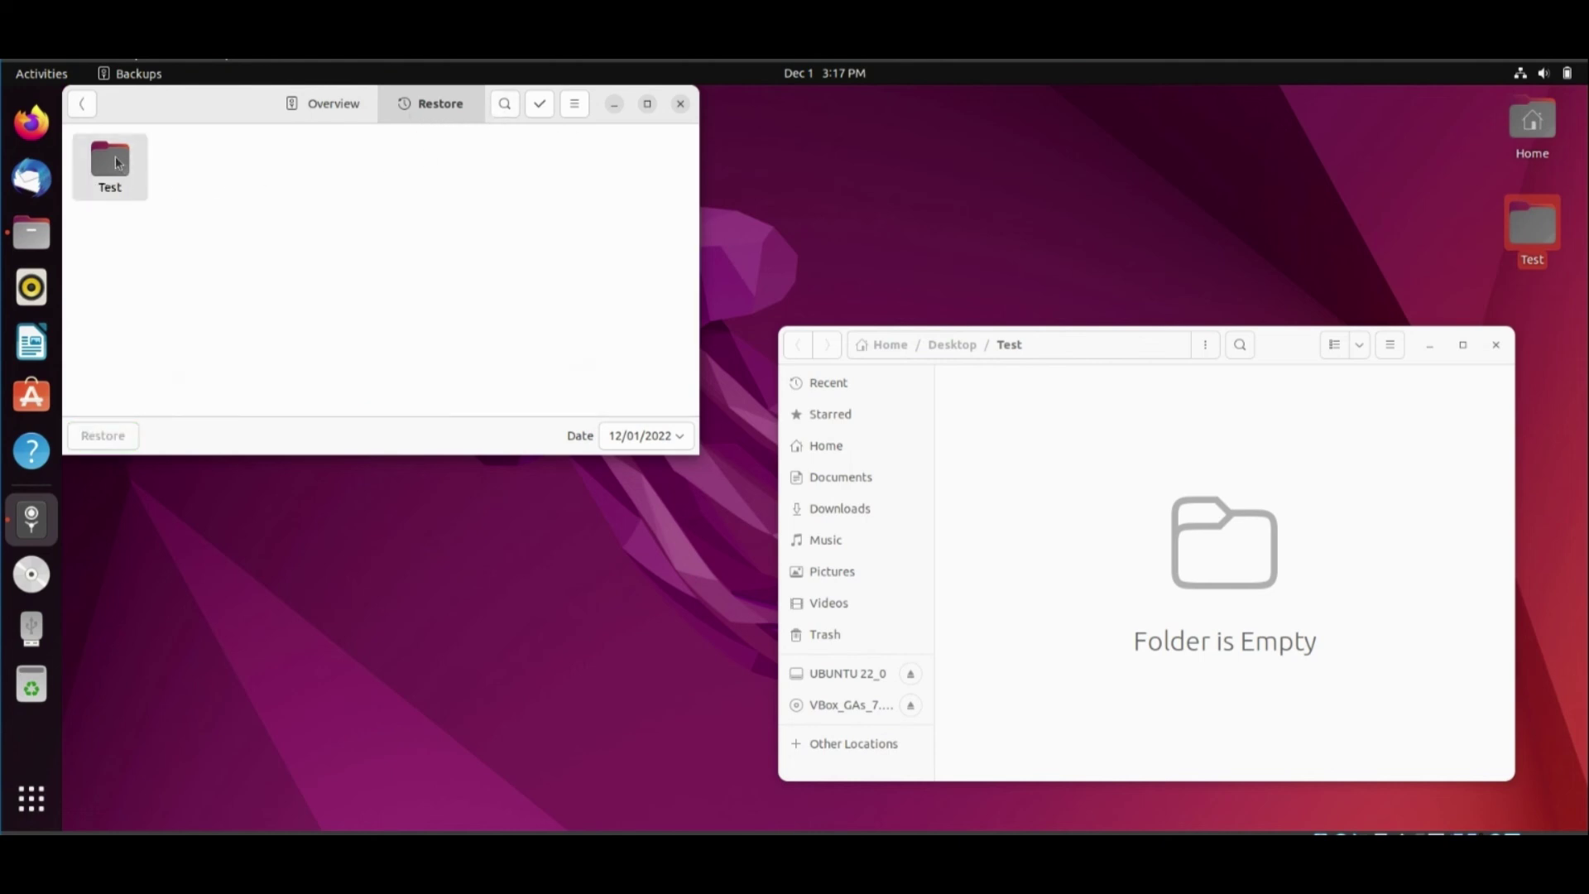
pyautogui.doubleClick(116, 159)
pyautogui.click(113, 160)
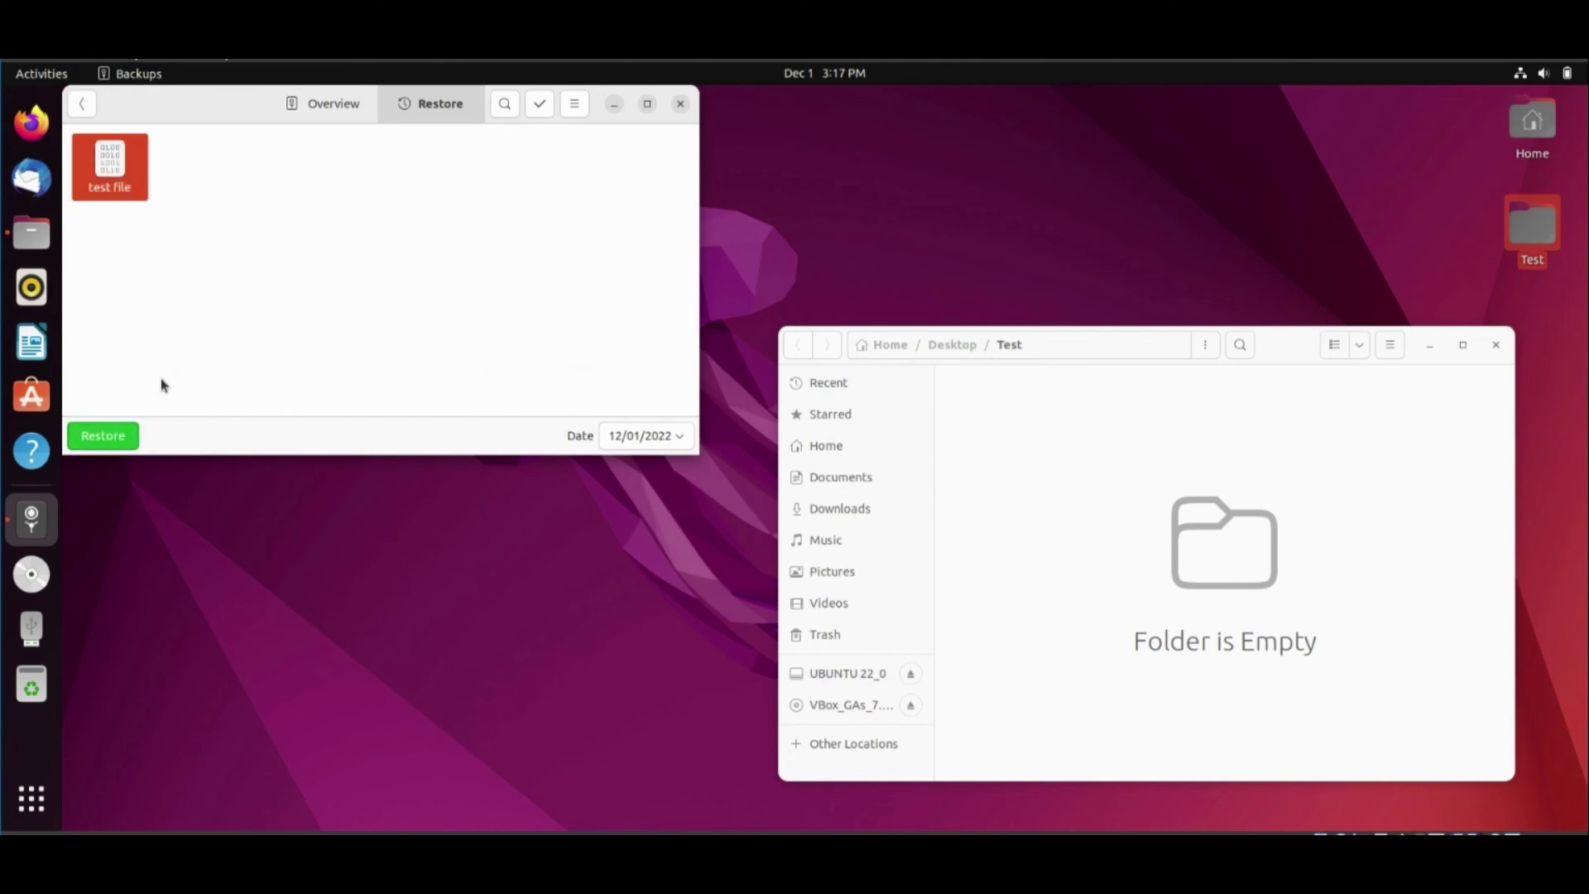
# Restore 'test file' to its original location after entering the encryption password
pyautogui.click(117, 442)
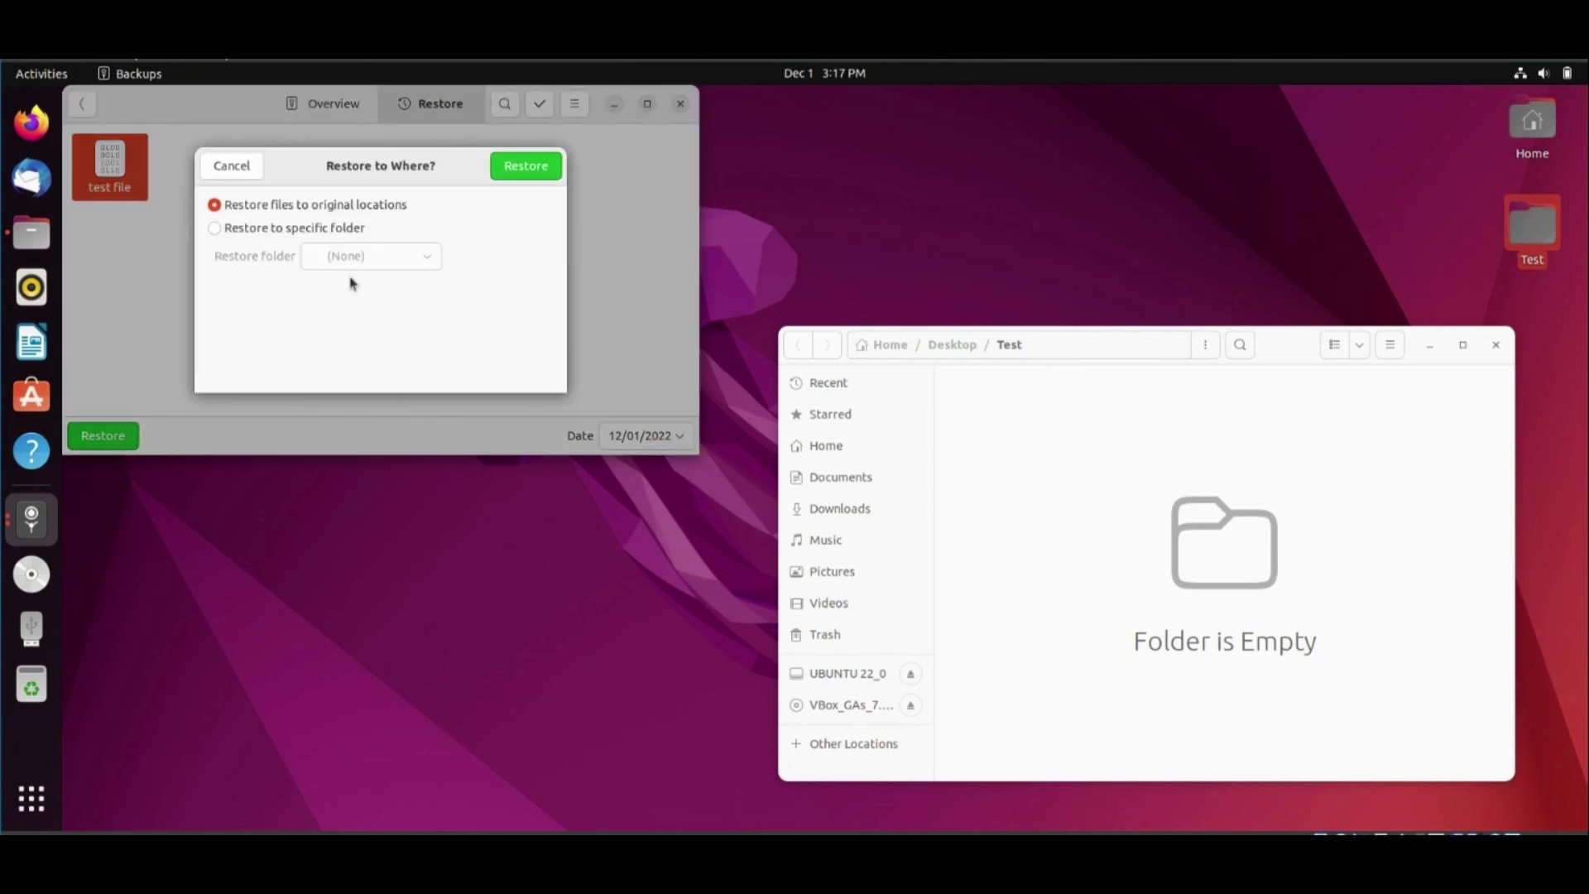
pyautogui.click(538, 172)
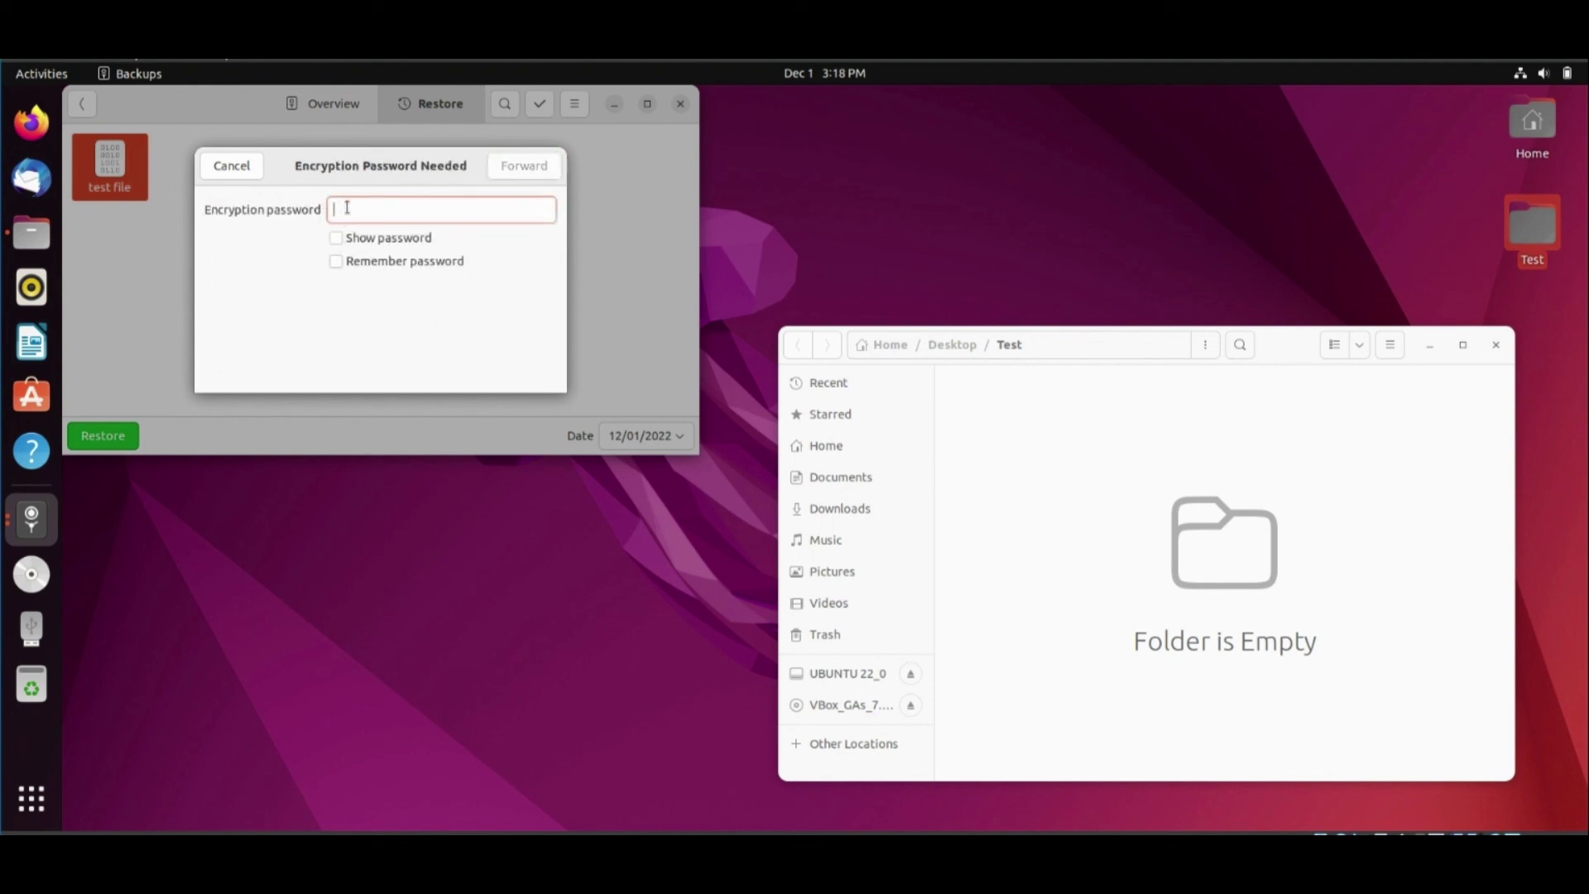
pyautogui.write('•••')
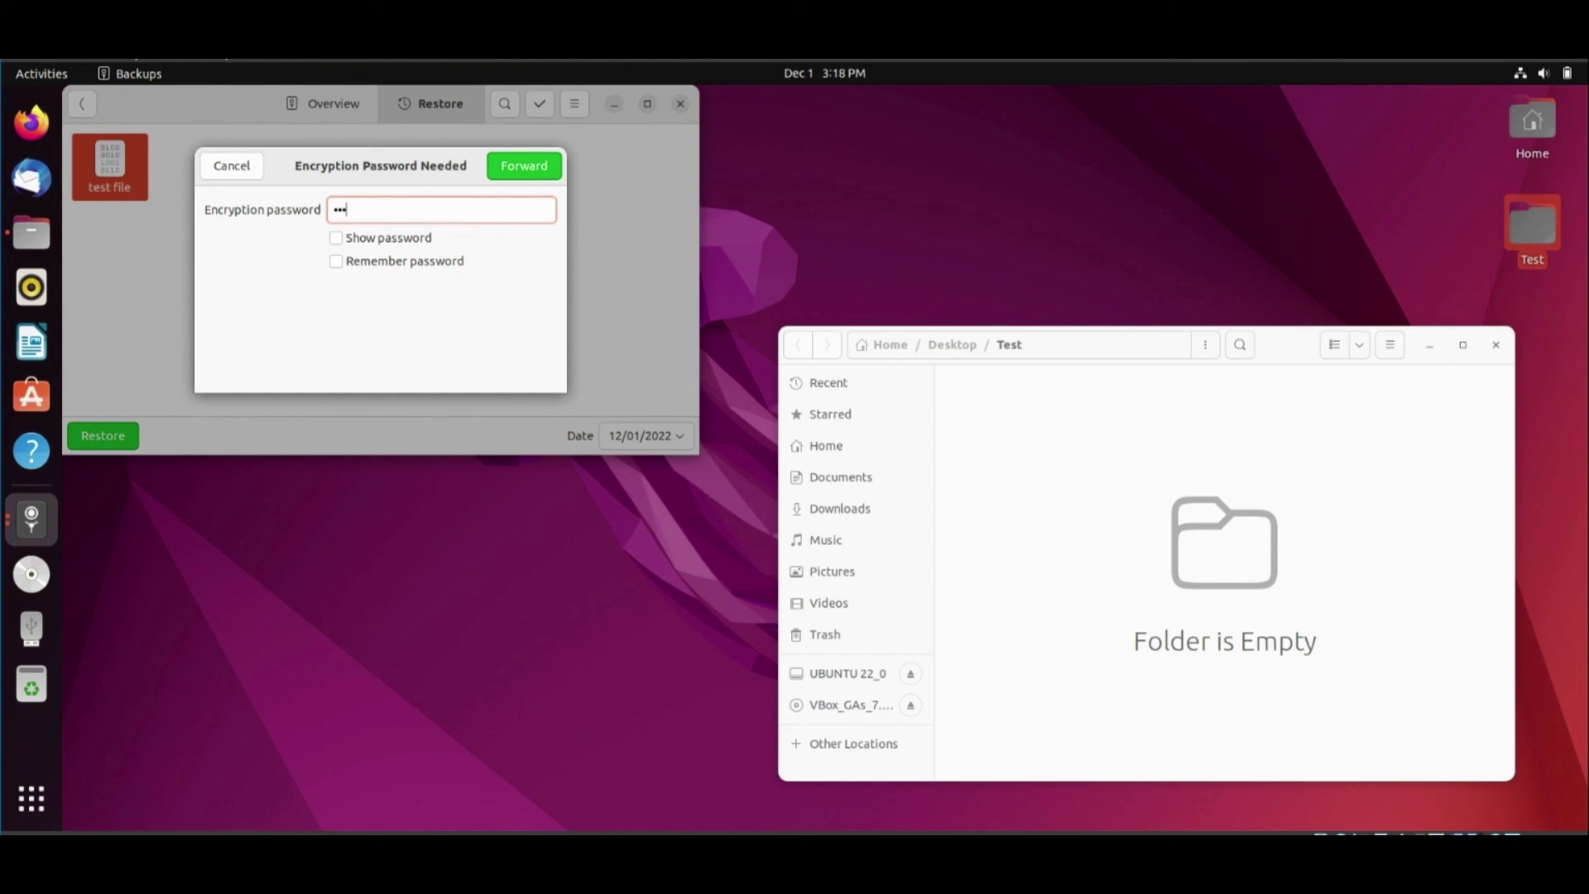
pyautogui.click(550, 168)
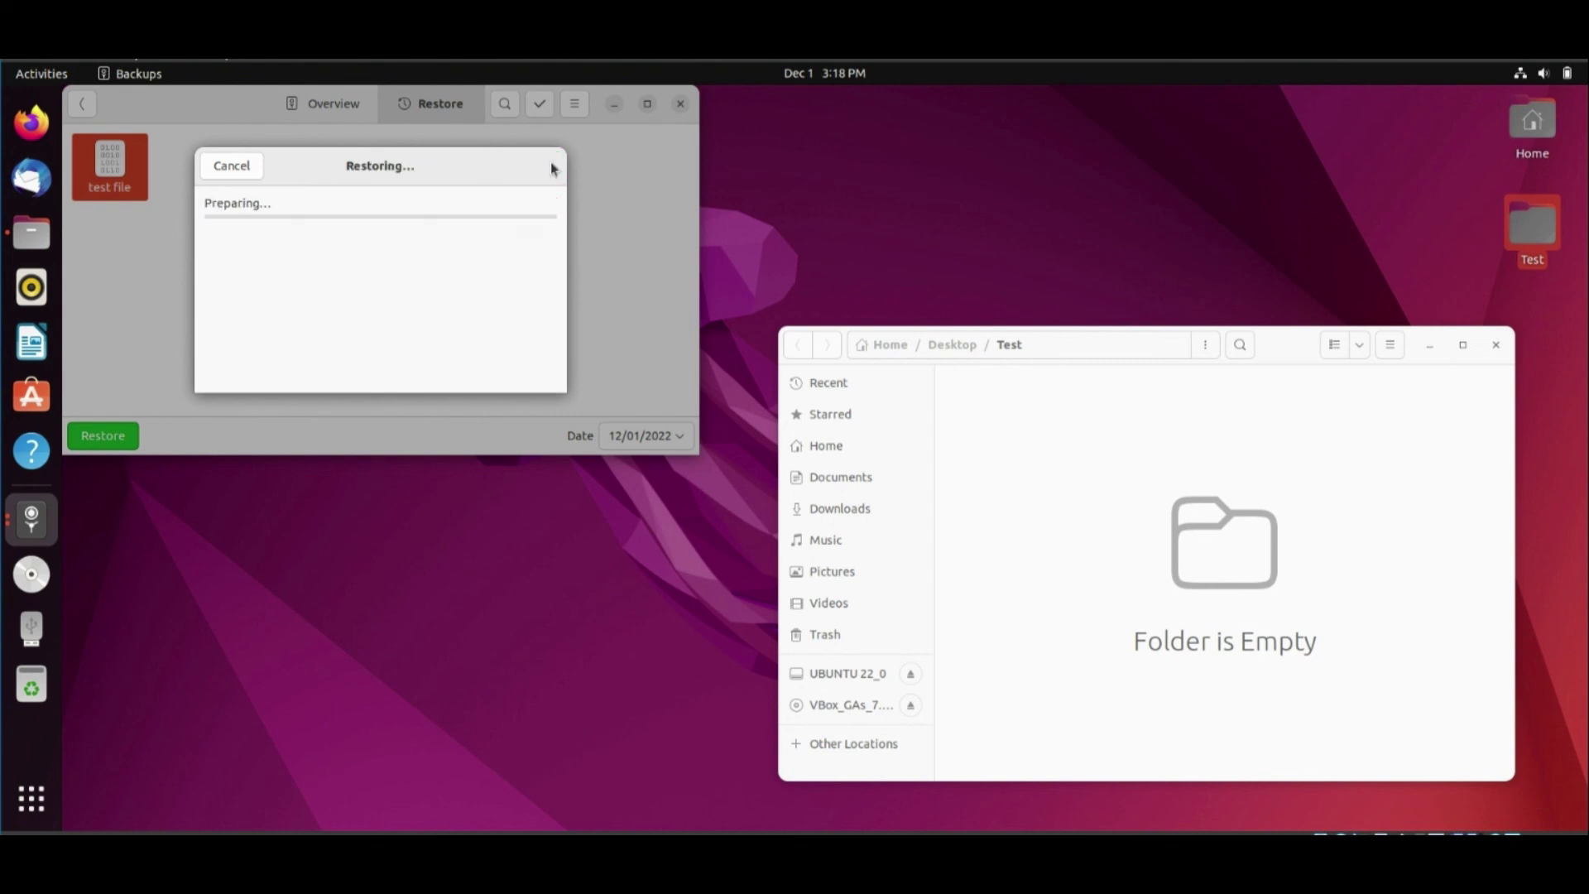